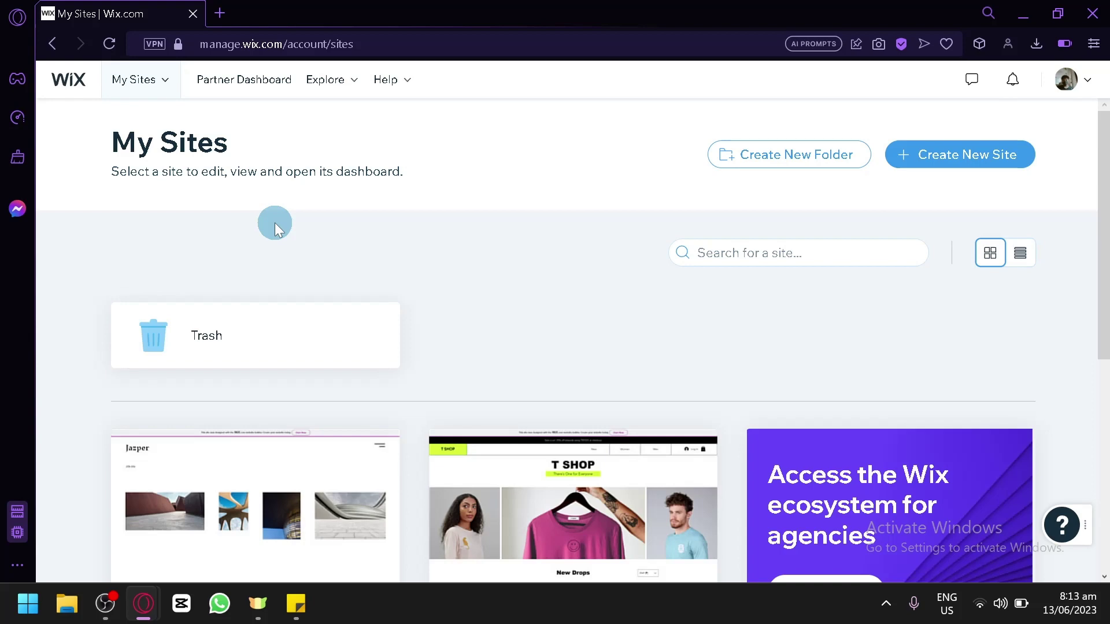
Start creating a new site from the My Sites page and choose Wix as the platform
scroll(275, 223, down, 6)
scroll(631, 486, up, 4)
scroll(662, 376, up, 3)
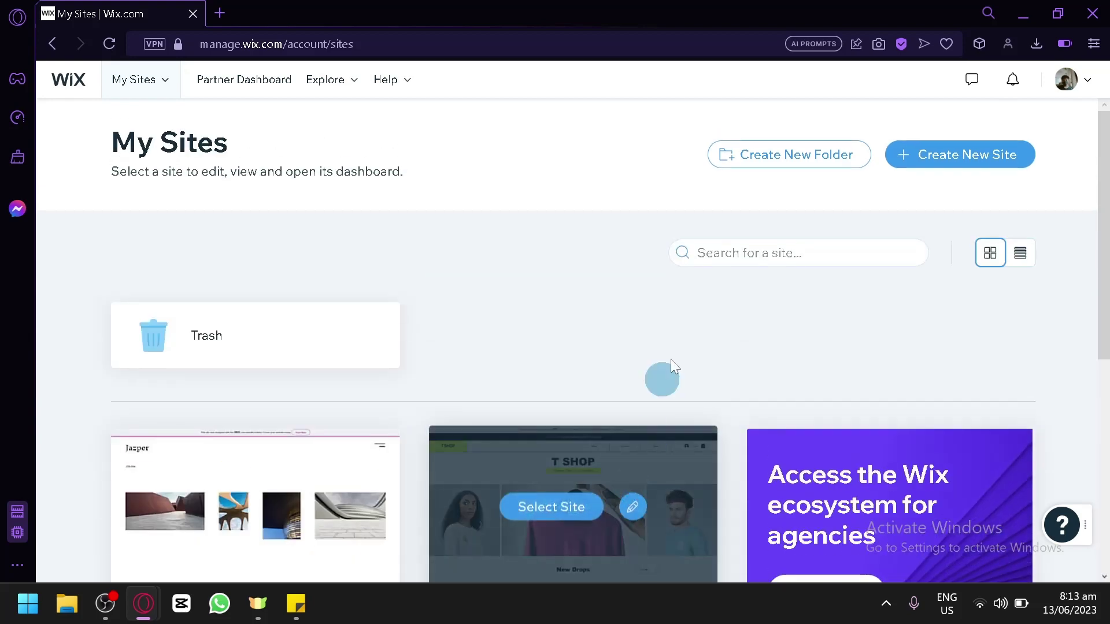
scroll(706, 339, down, 5)
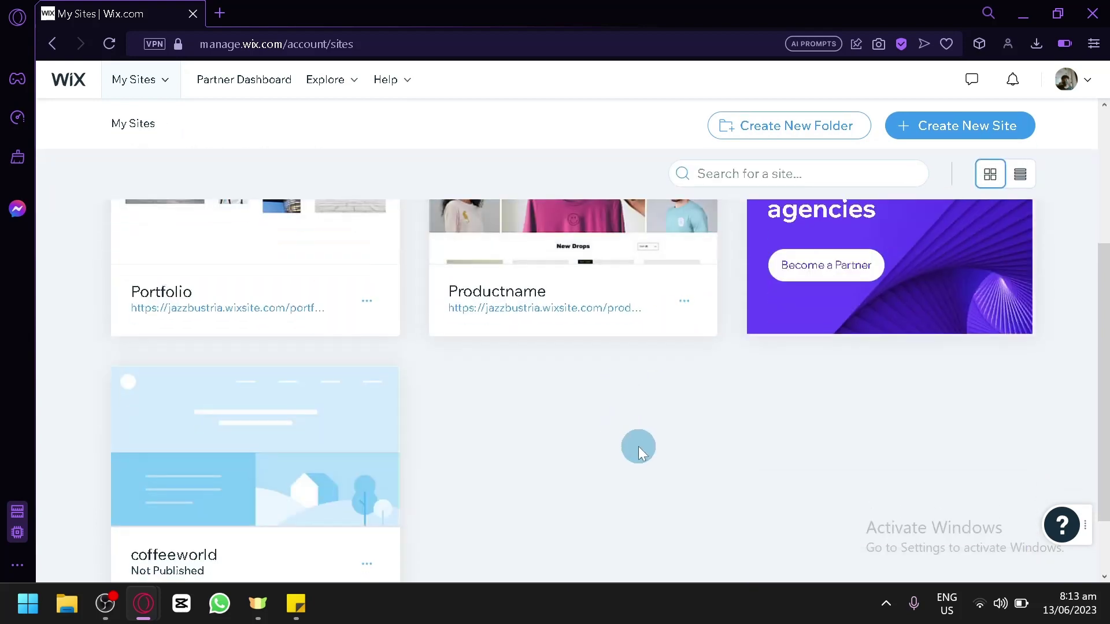
scroll(638, 446, up, 2)
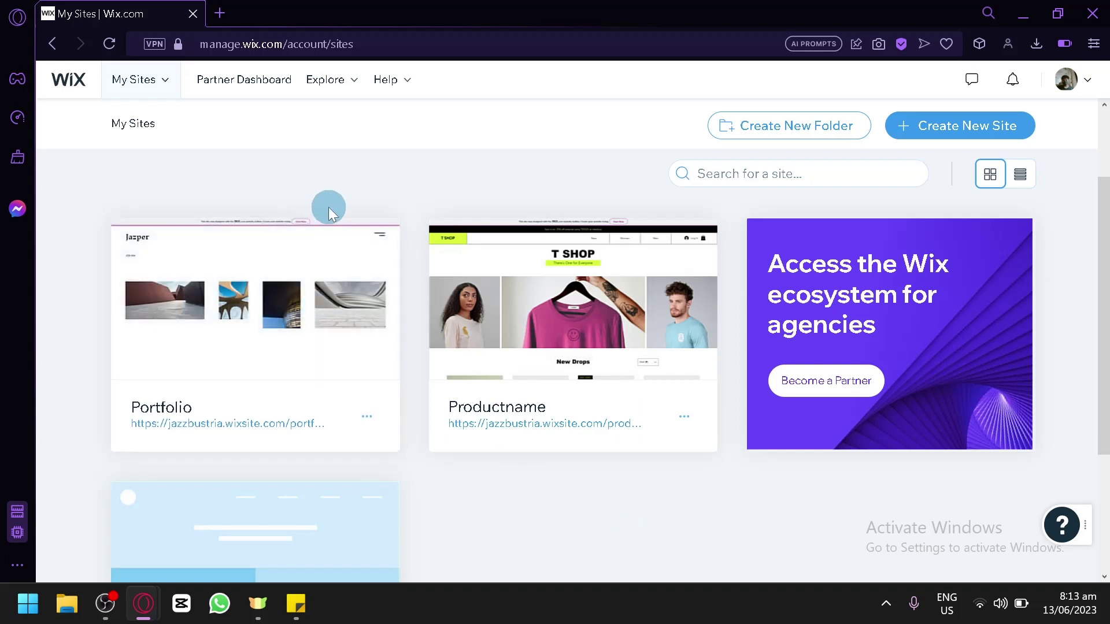
click(937, 123)
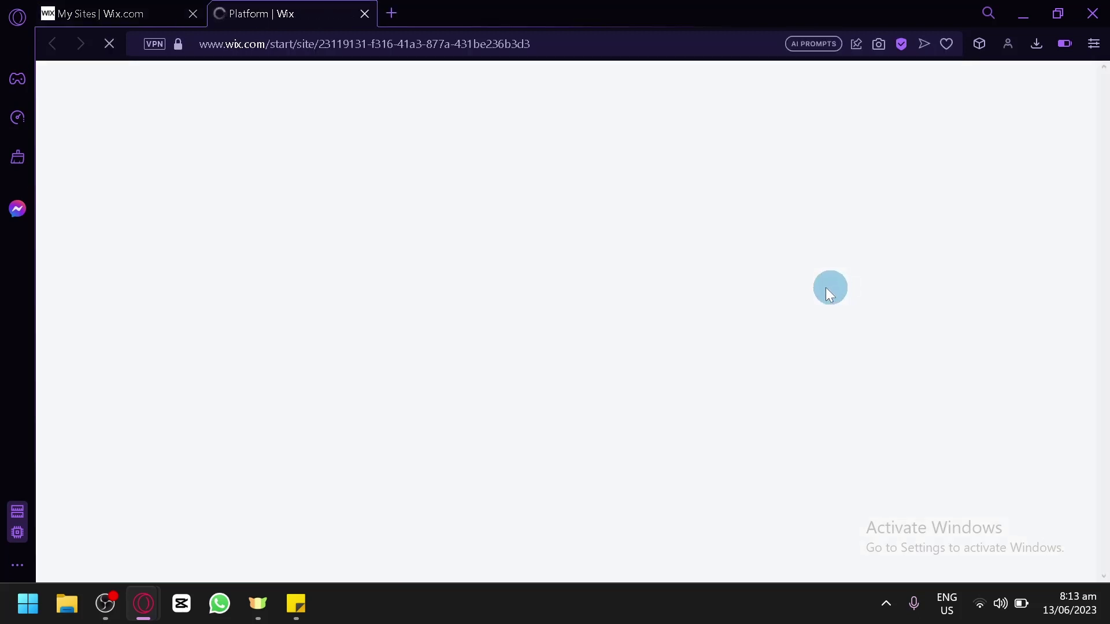
click(132, 8)
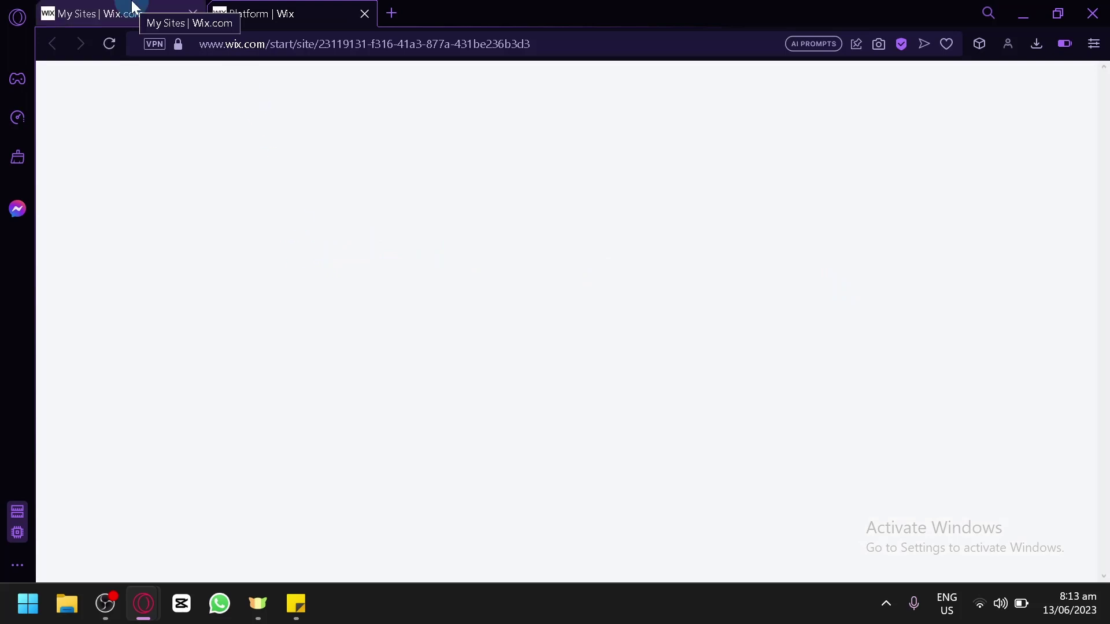
click(289, 10)
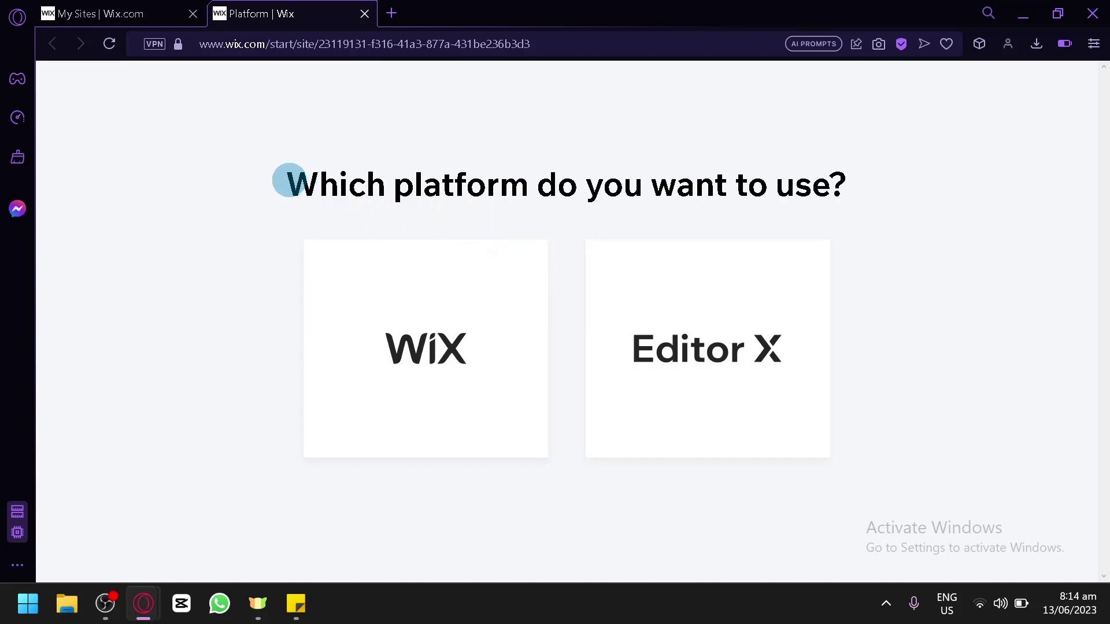
click(466, 334)
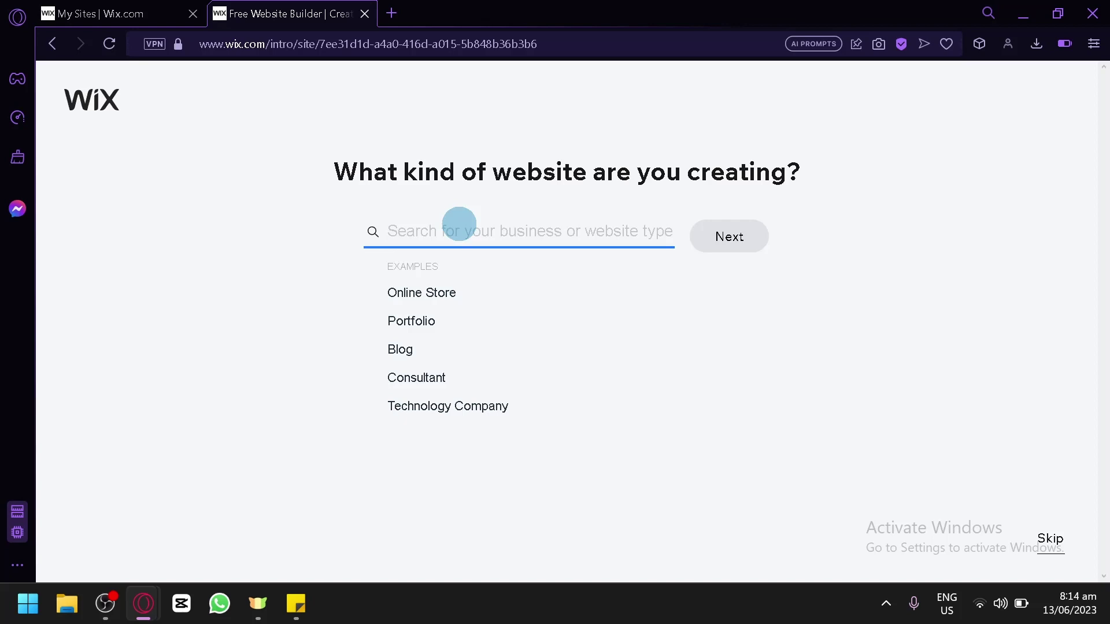
Choose Online Store as the website type and skip naming the store
click(424, 293)
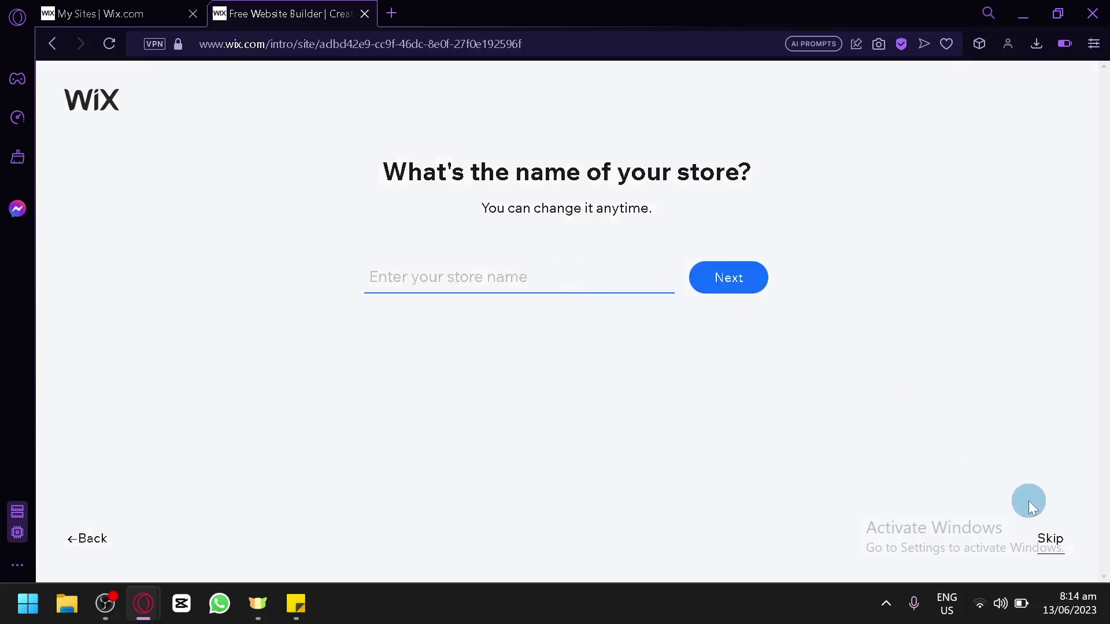
click(1050, 538)
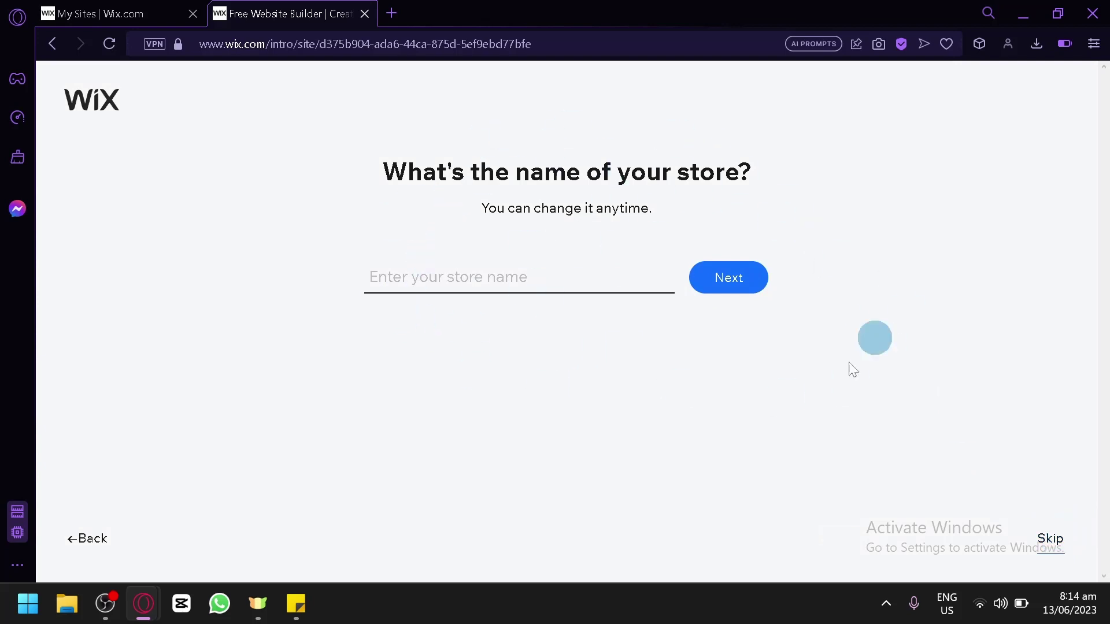
click(1050, 539)
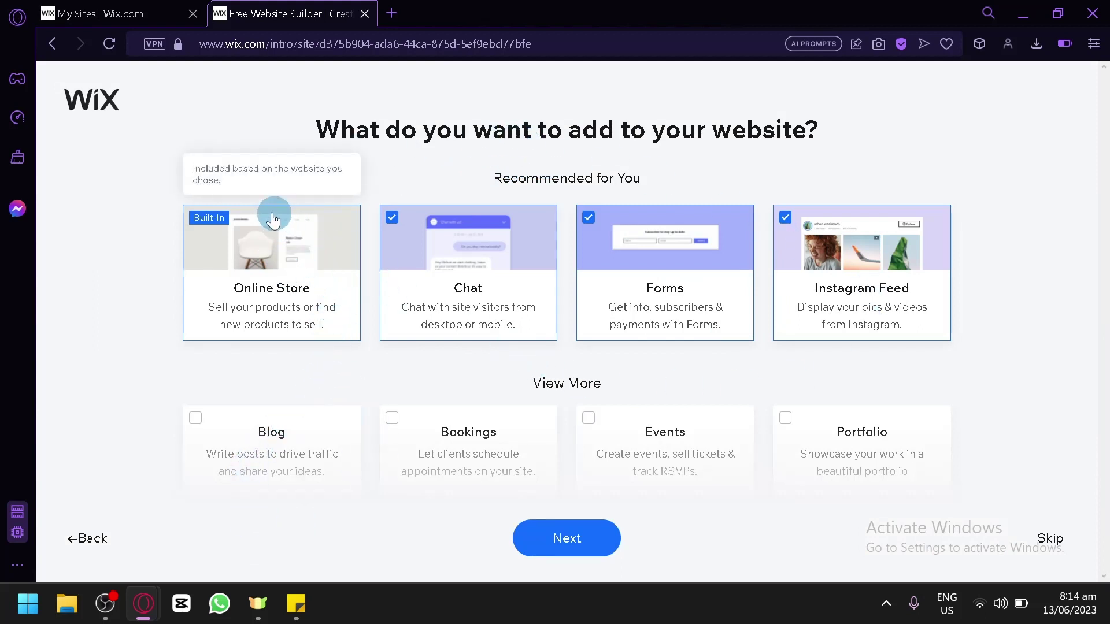
Deselect the recommended Chat, Forms and Instagram Feed features, keep only the built-in Online Store, and continue
click(520, 300)
click(672, 282)
click(860, 243)
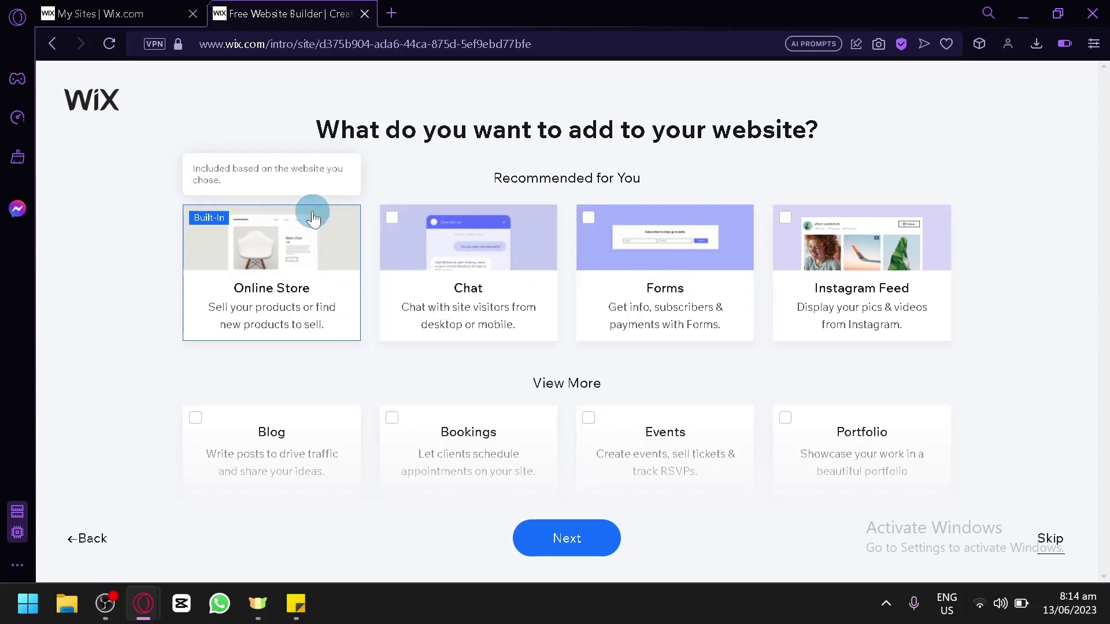
scroll(329, 370, down, 5)
scroll(347, 393, up, 5)
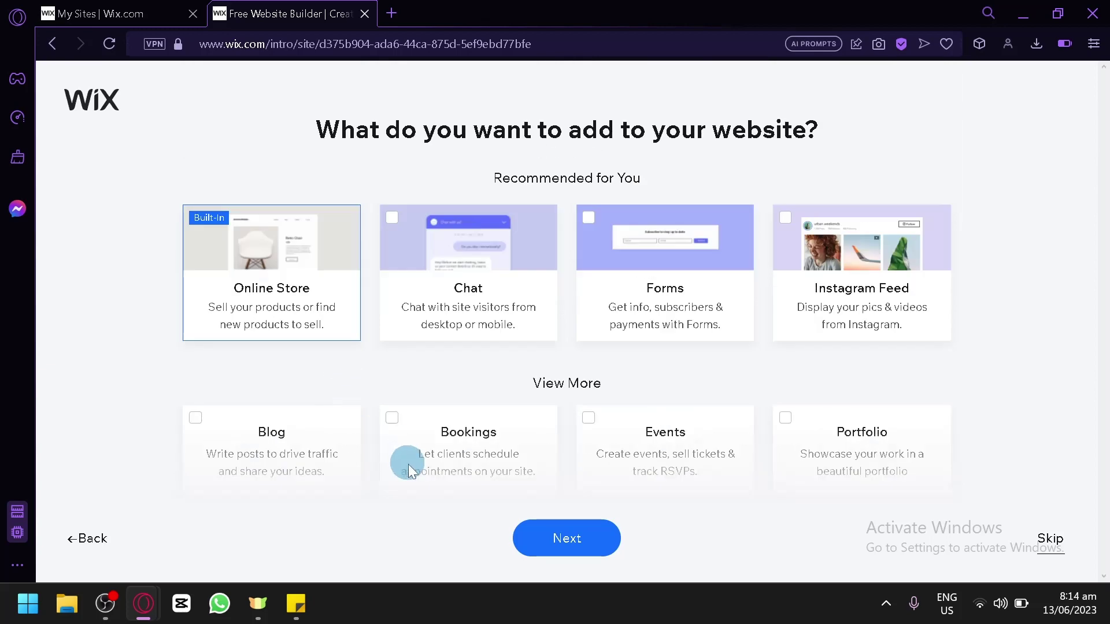
click(530, 530)
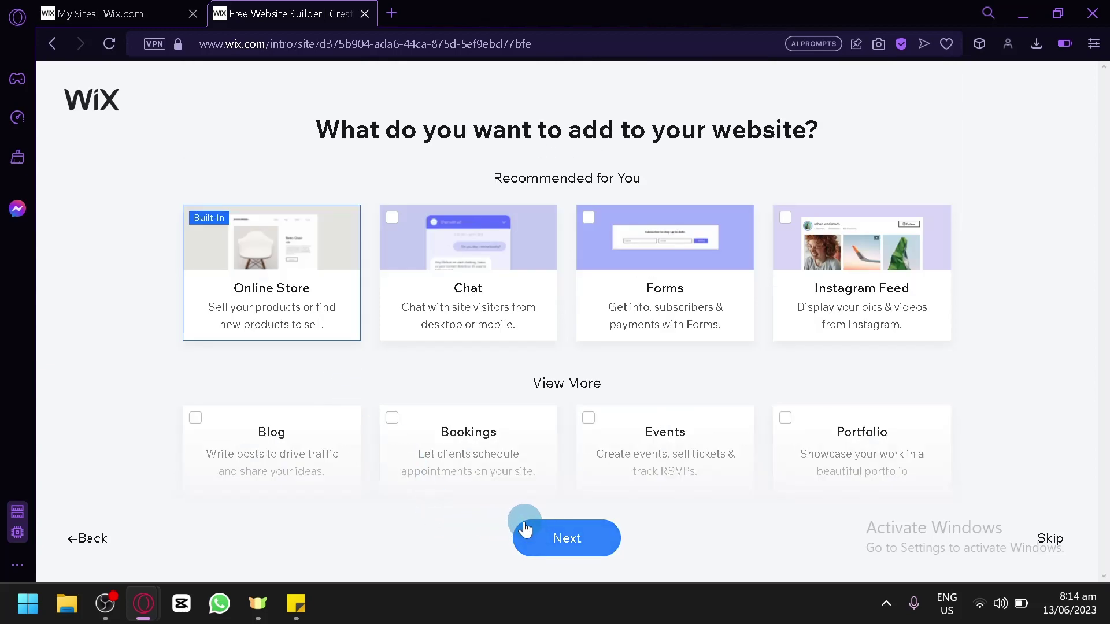
click(565, 539)
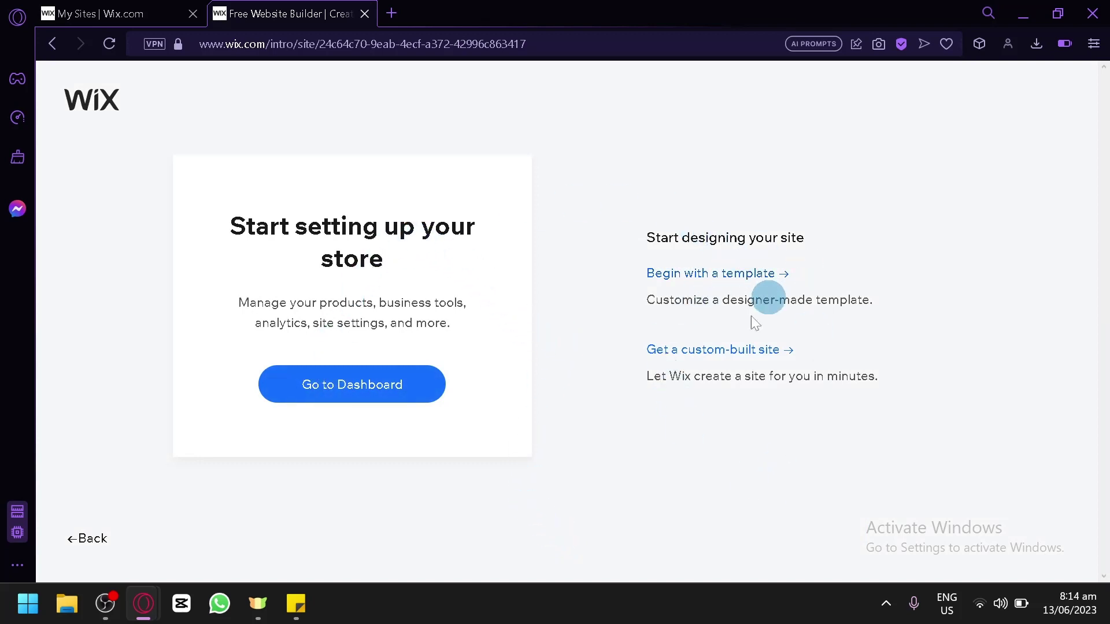
Choose to set up the store through its dashboard and check the list of recently opened sites
click(414, 396)
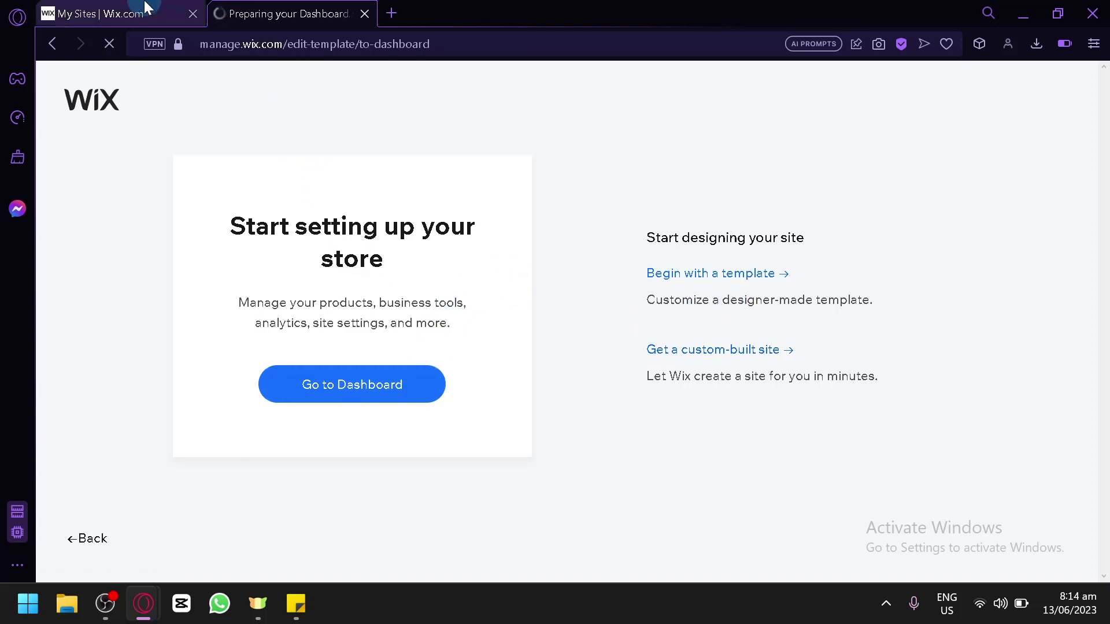
click(95, 9)
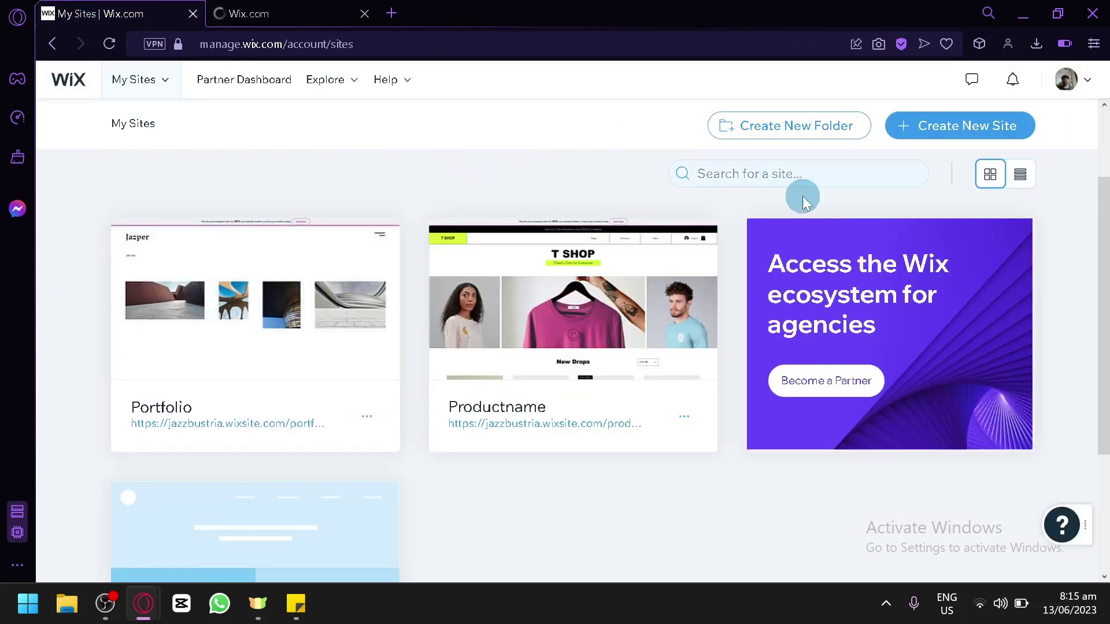
click(155, 81)
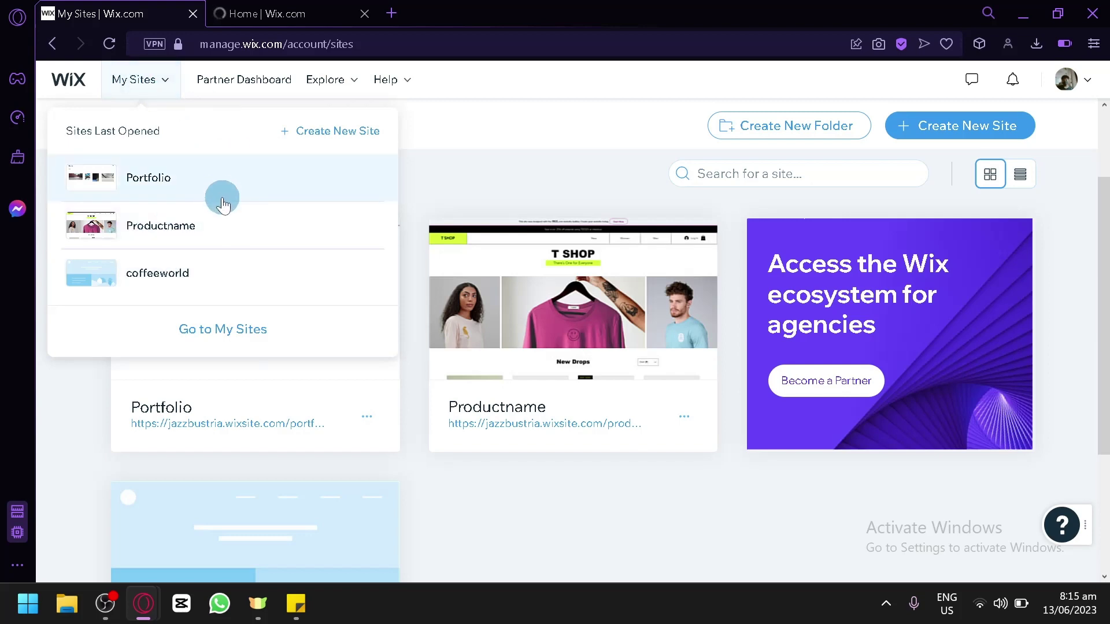
click(196, 178)
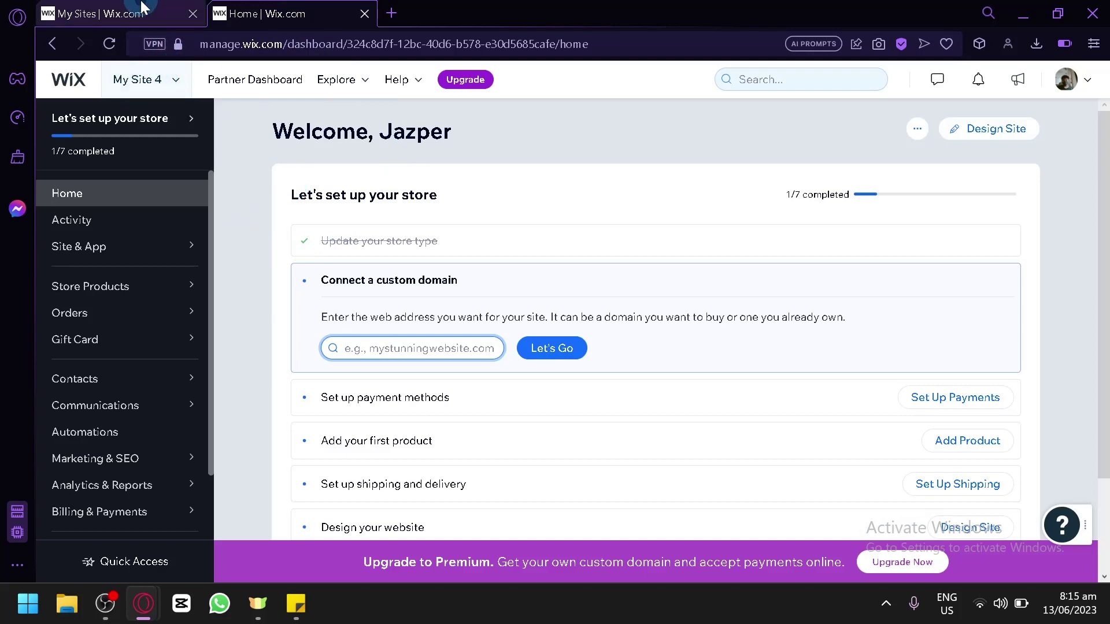
Open the dashboard of My Site 4 from the recently opened sites and close the duplicate dashboard tab
click(101, 13)
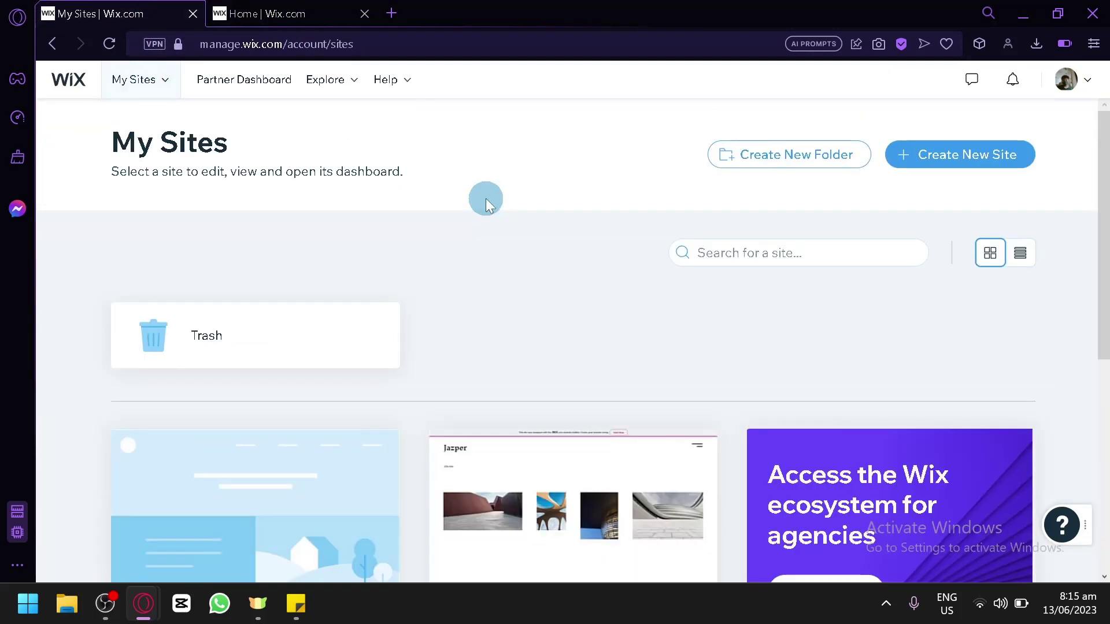
mouse_move(147, 93)
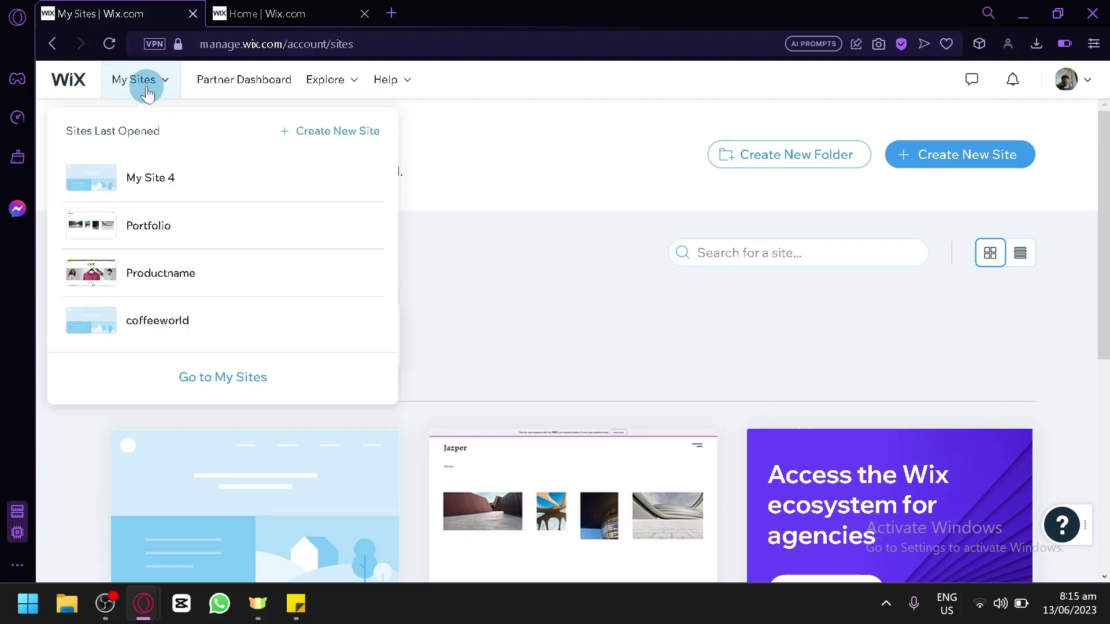
click(133, 181)
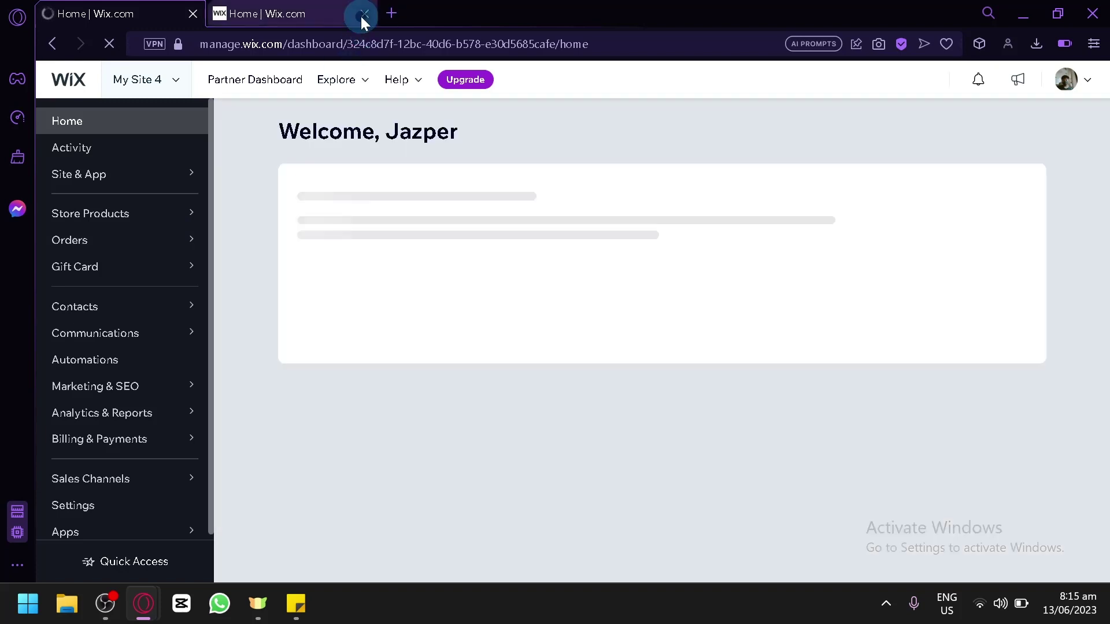
click(361, 14)
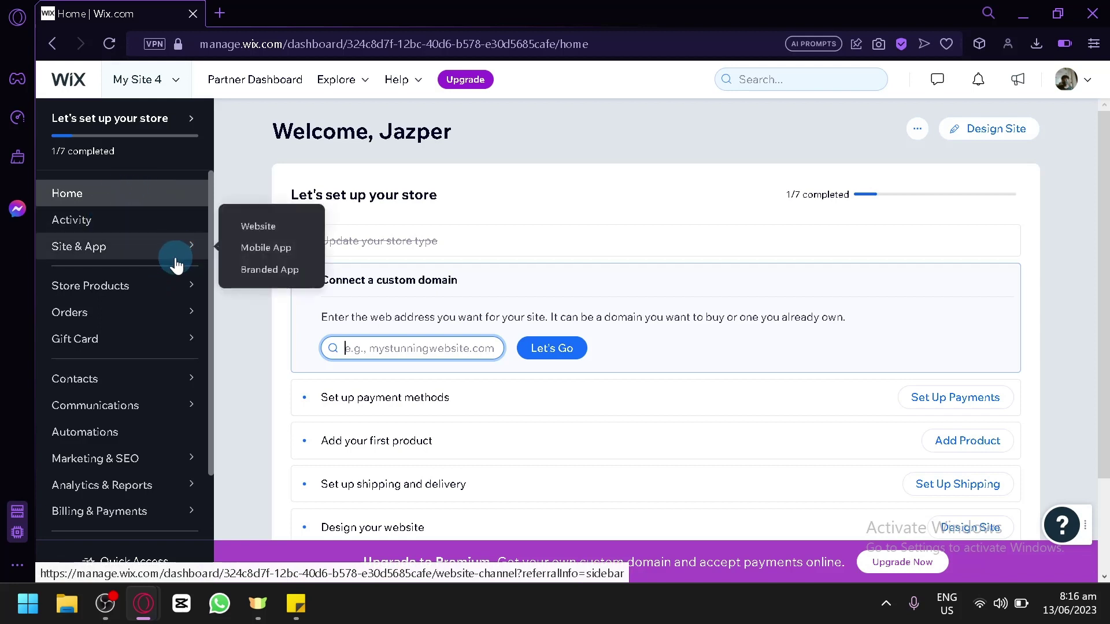
Examine the dashboard's navigation sections and their subpages, and the tasks in the store setup checklist
mouse_move(155, 296)
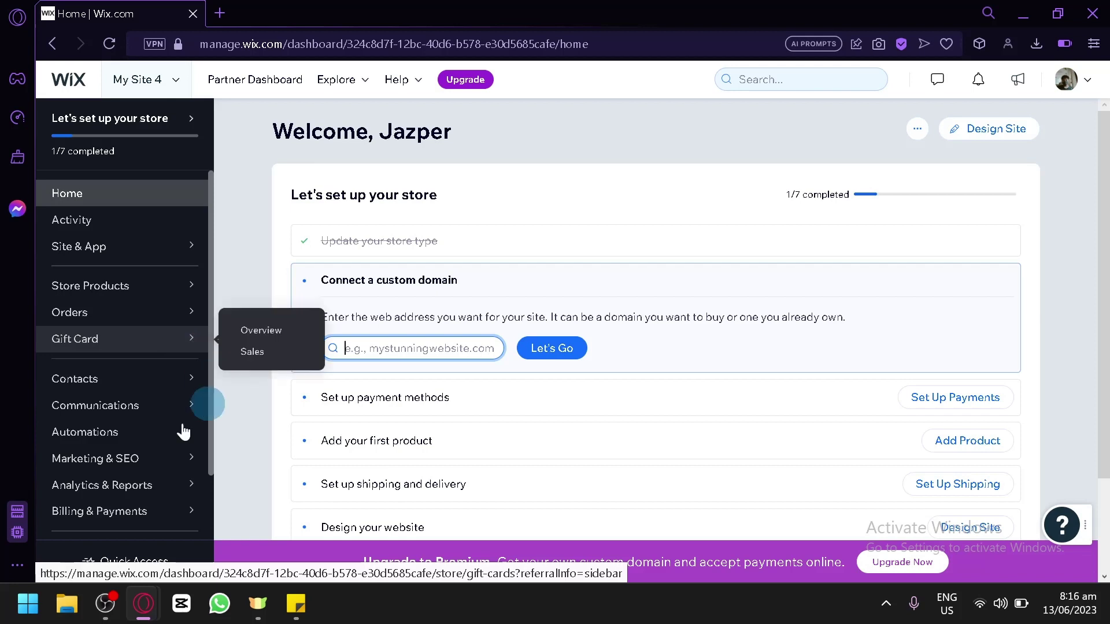
scroll(160, 507, down, 2)
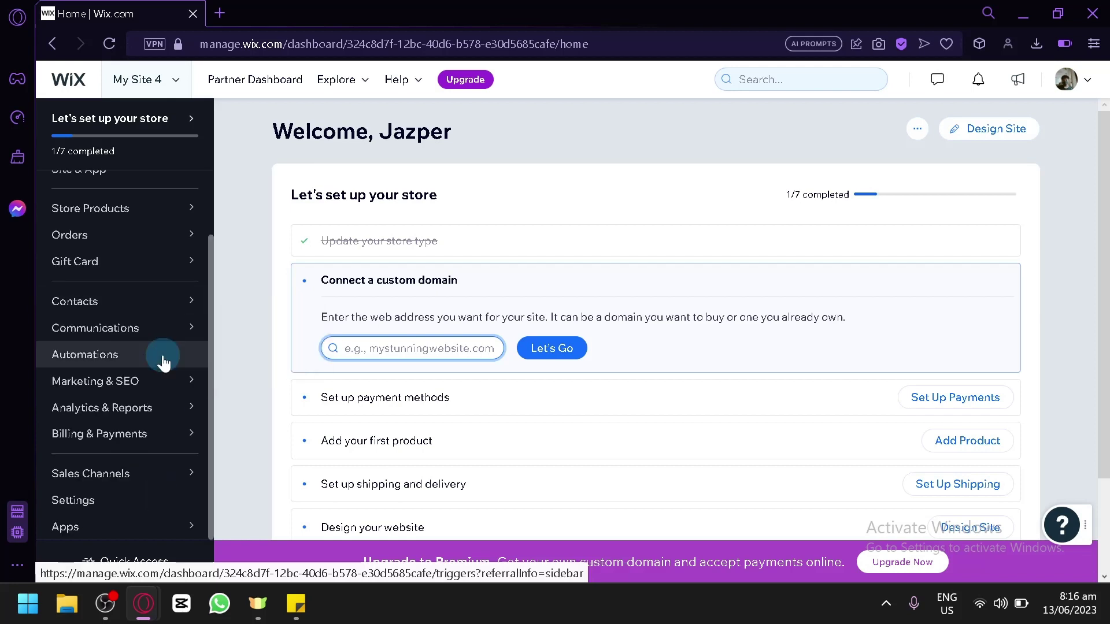
mouse_move(189, 395)
mouse_move(169, 417)
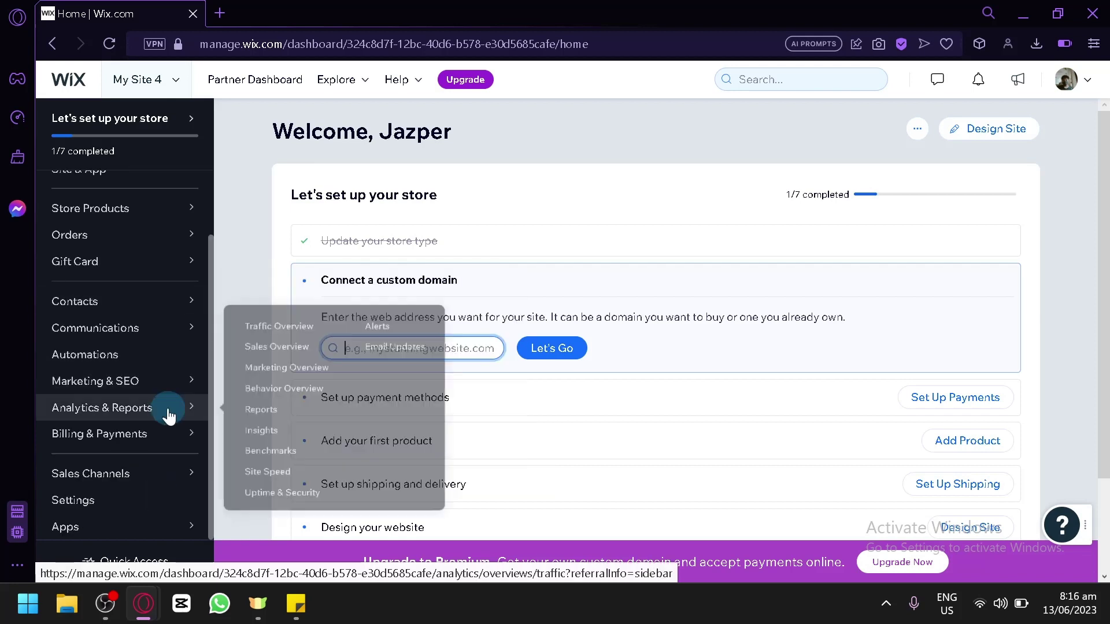
mouse_move(175, 445)
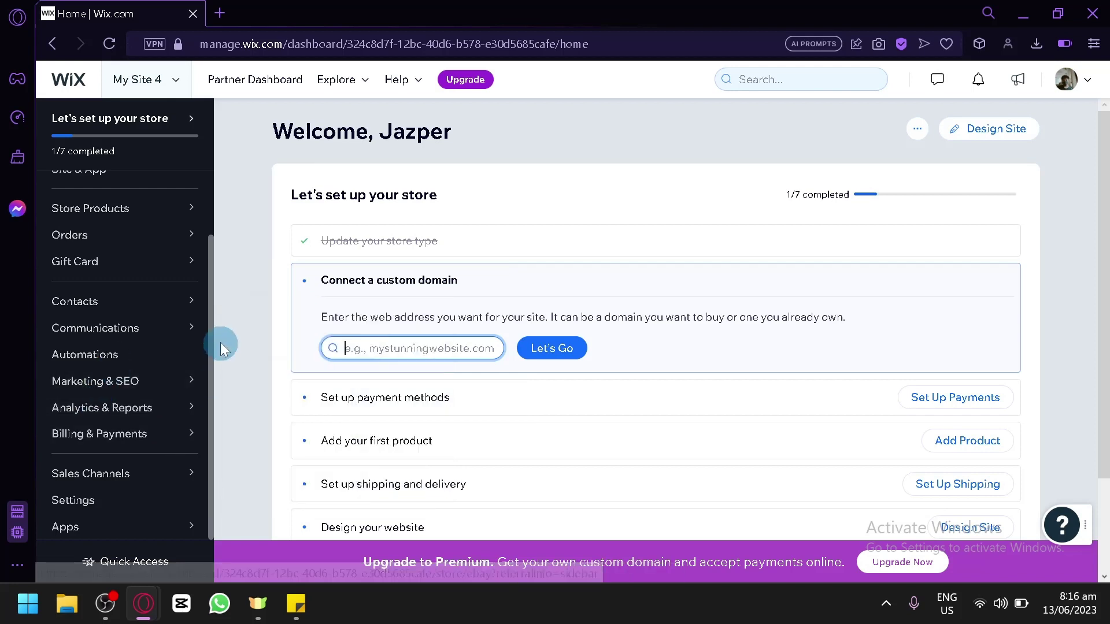
scroll(137, 354, up, 2)
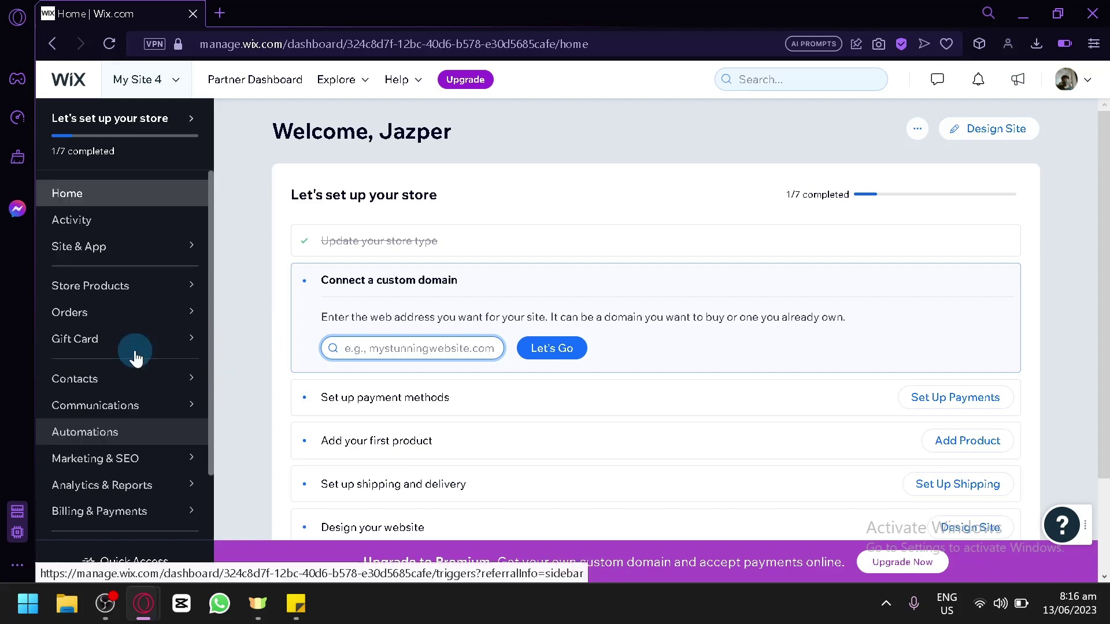
mouse_move(136, 359)
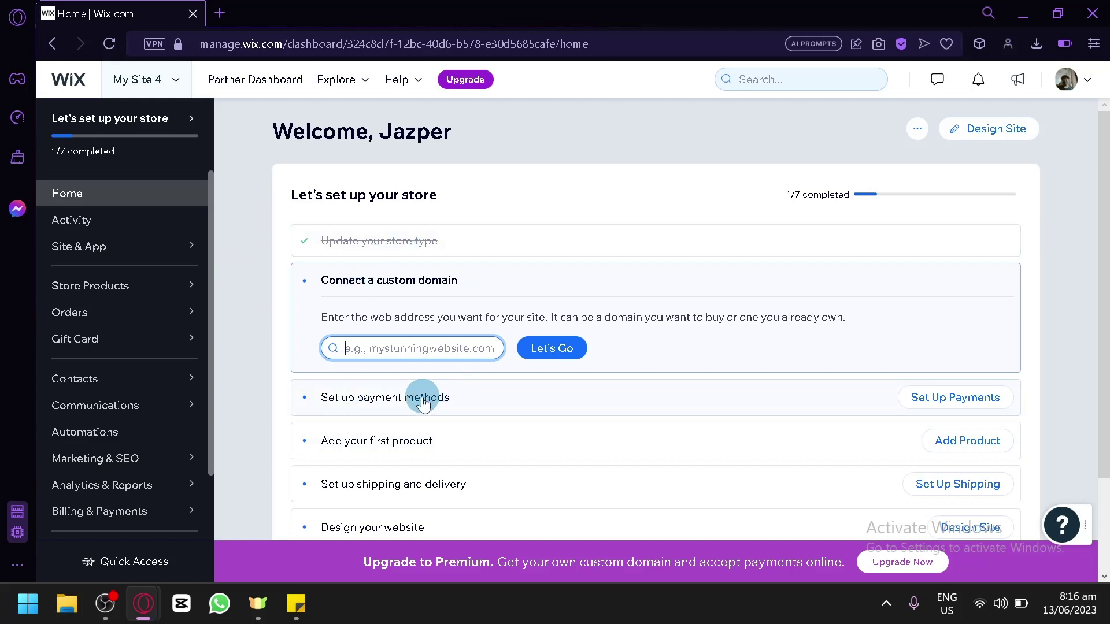
scroll(349, 218, down, 2)
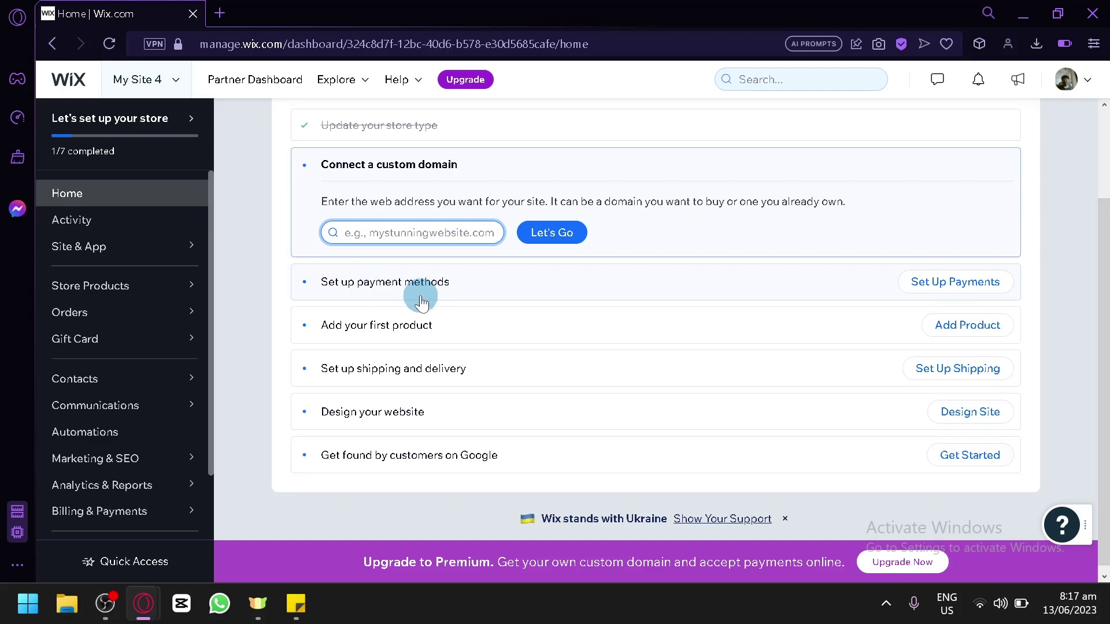
scroll(421, 298, up, 2)
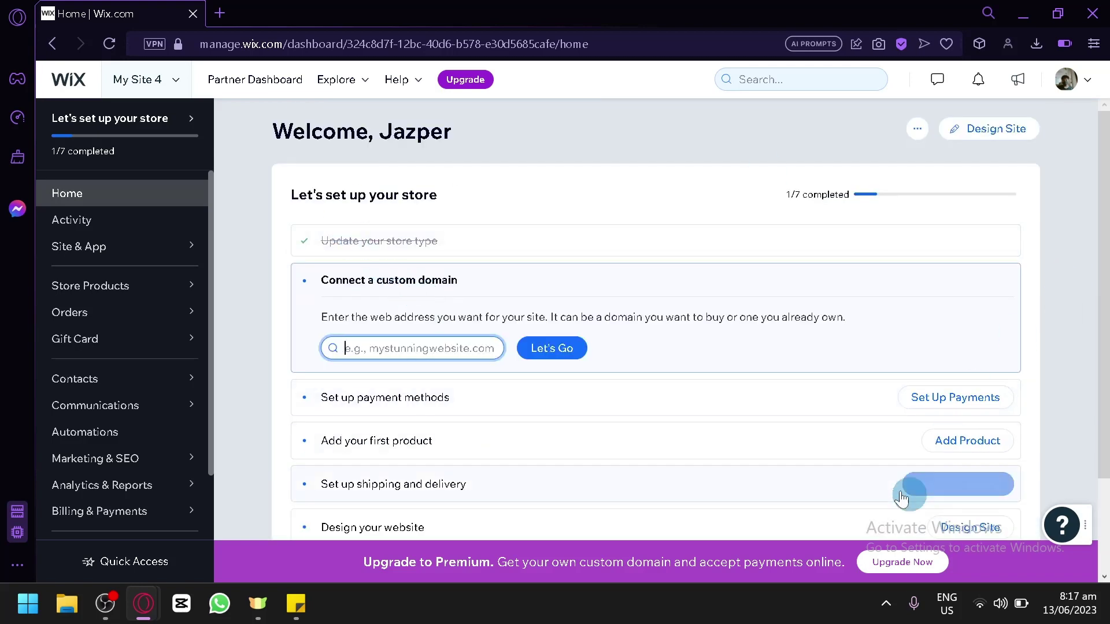
scroll(646, 220, down, 2)
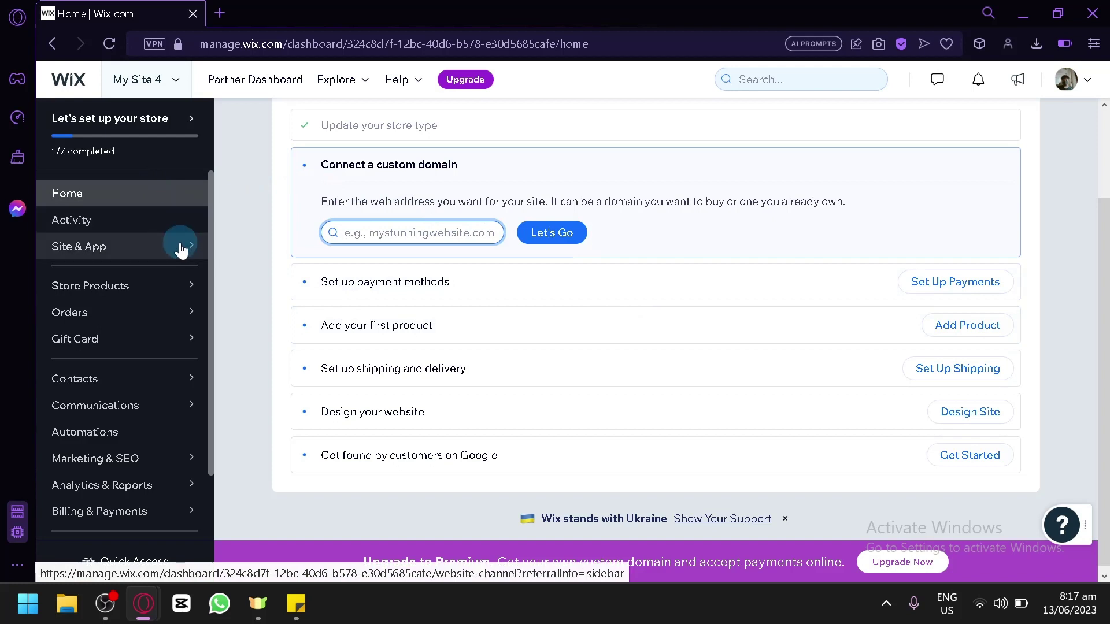
Open the Payments page under Billing & Payments for the new store
scroll(178, 253, down, 2)
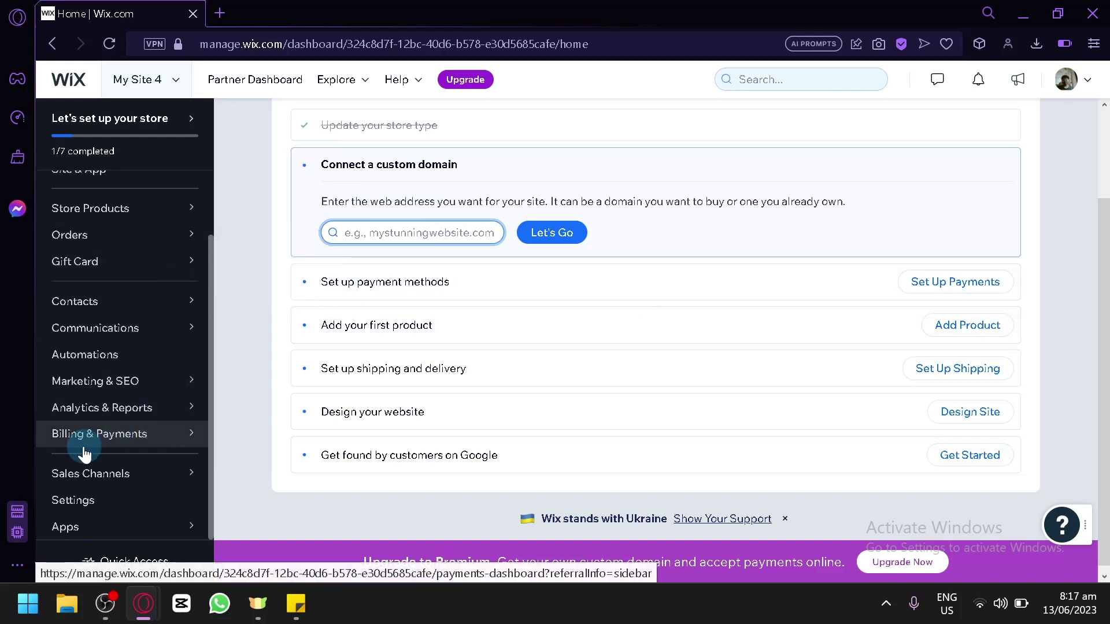
mouse_move(71, 452)
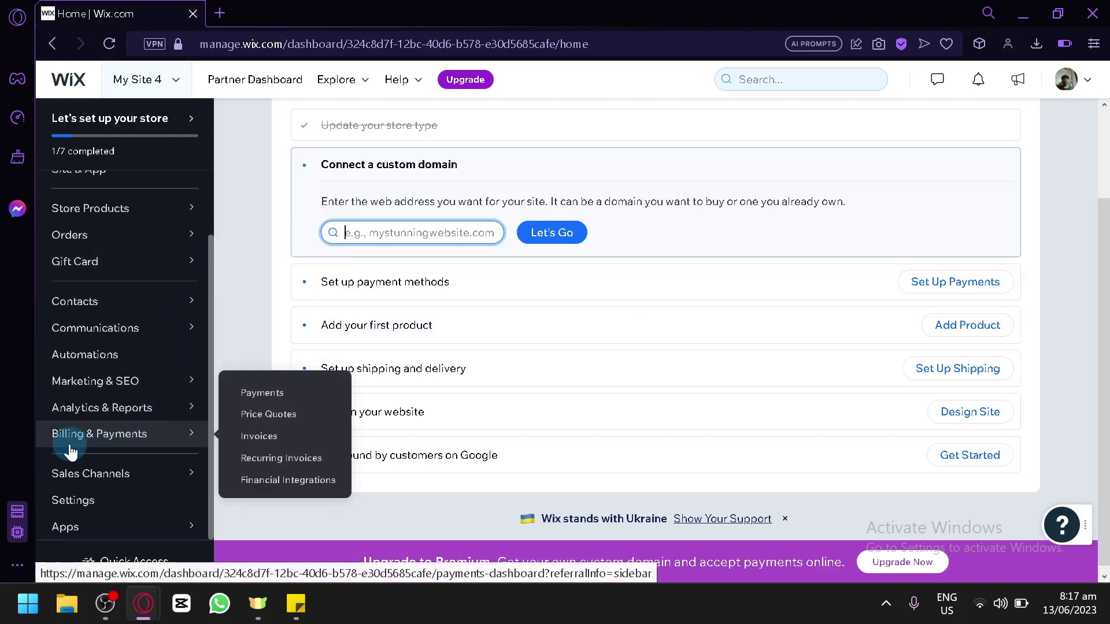
click(188, 437)
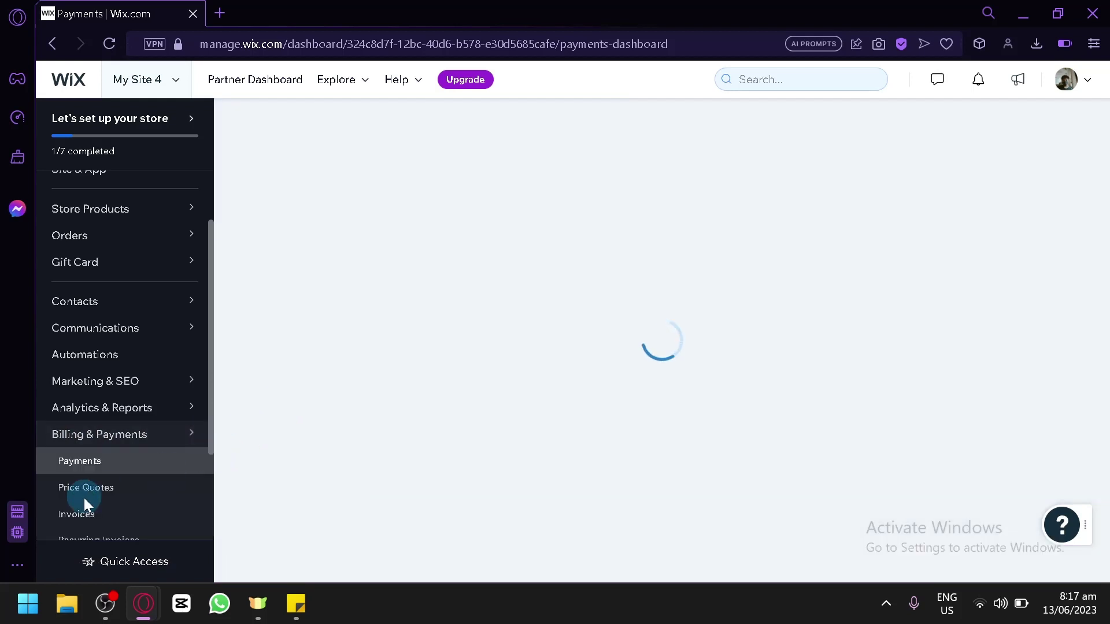
click(88, 463)
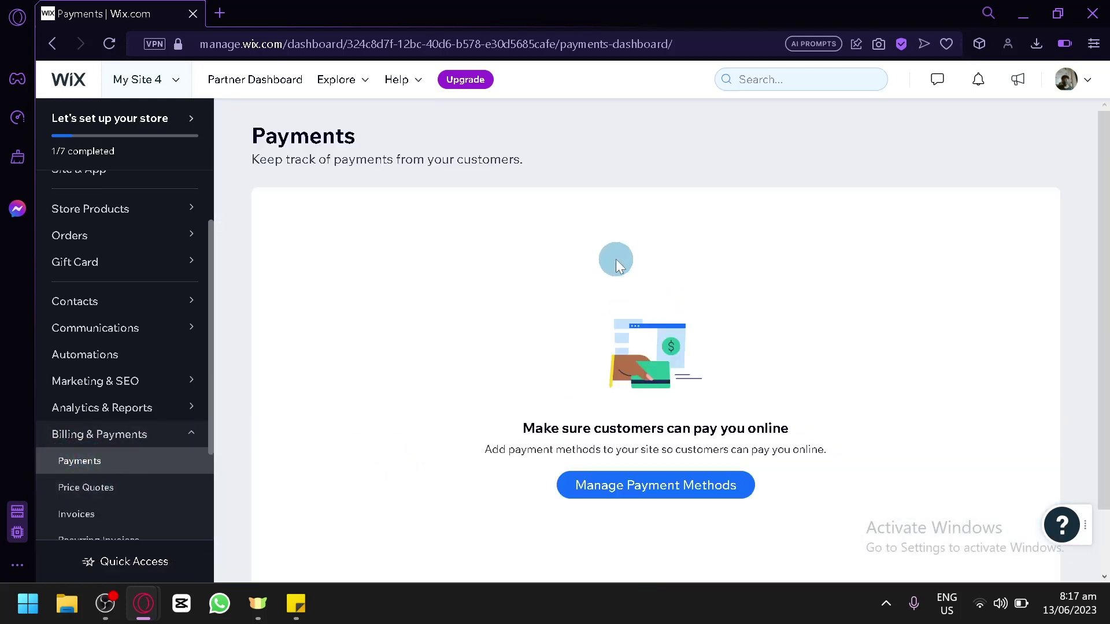
Open the management page for the store's payment methods and confirm Philippines as the business location
scroll(615, 259, down, 1)
scroll(614, 259, up, 1)
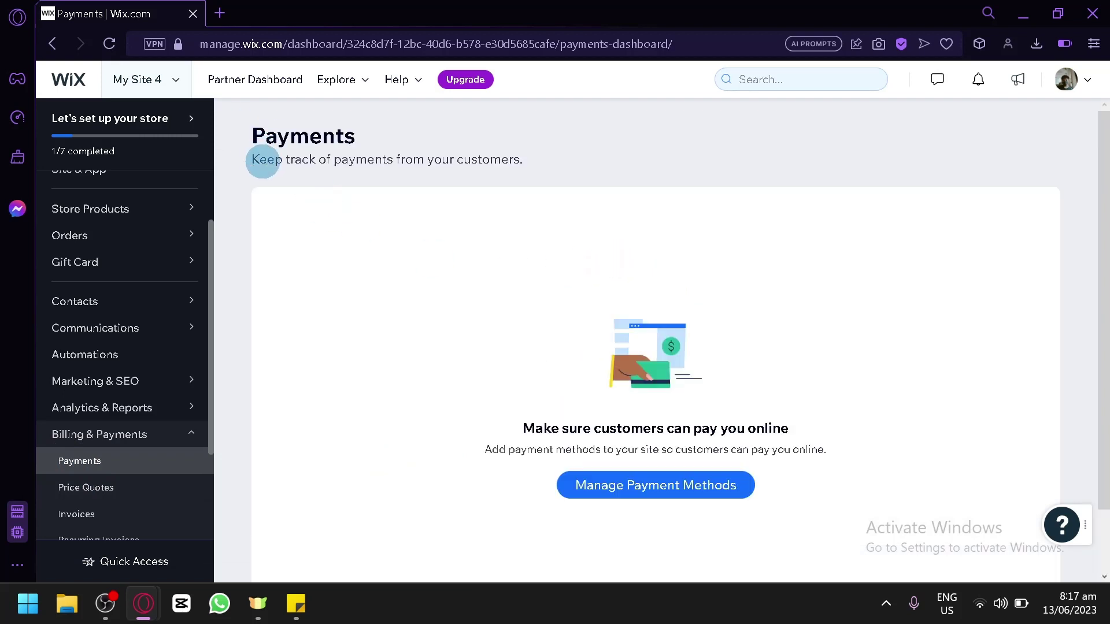
click(600, 492)
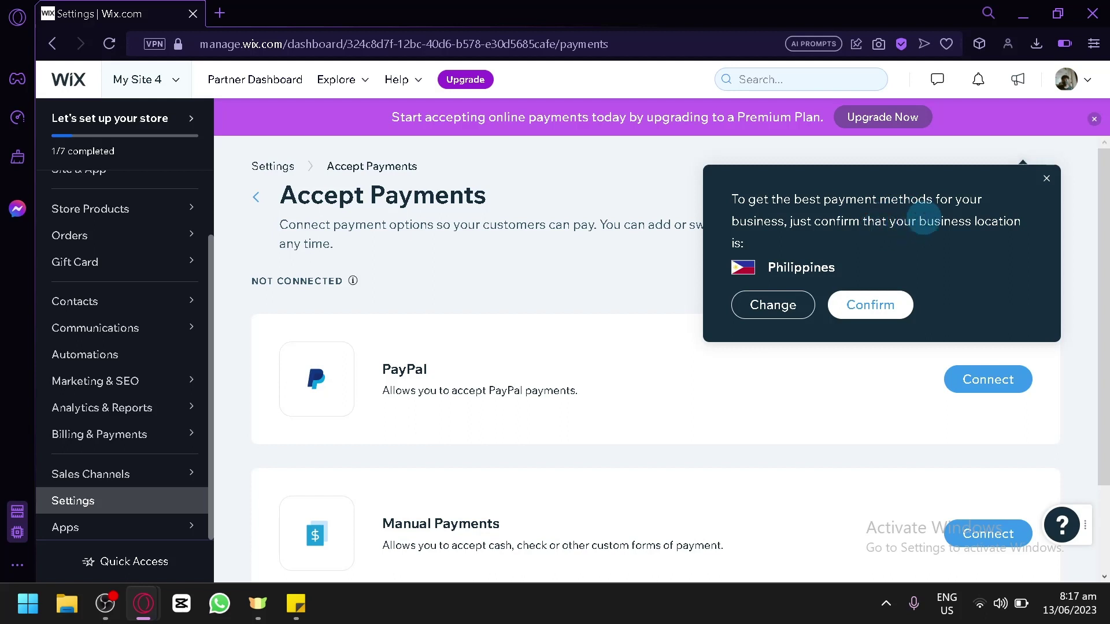
click(889, 324)
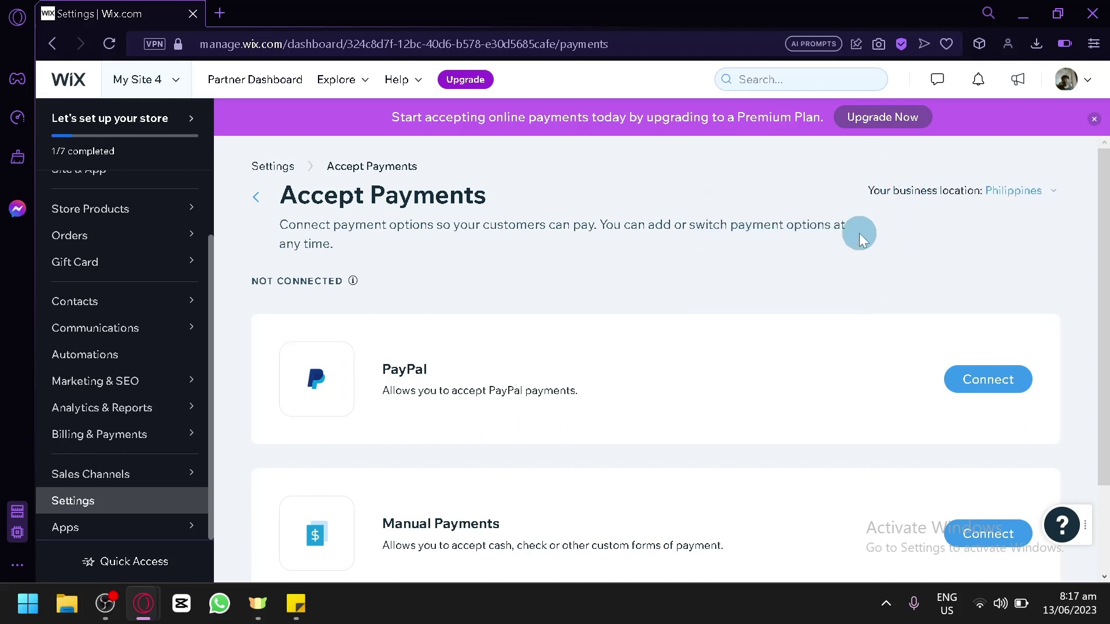
Review the payment options offered for the Philippines and browse the business location country list, cancelling the selection
scroll(849, 238, down, 2)
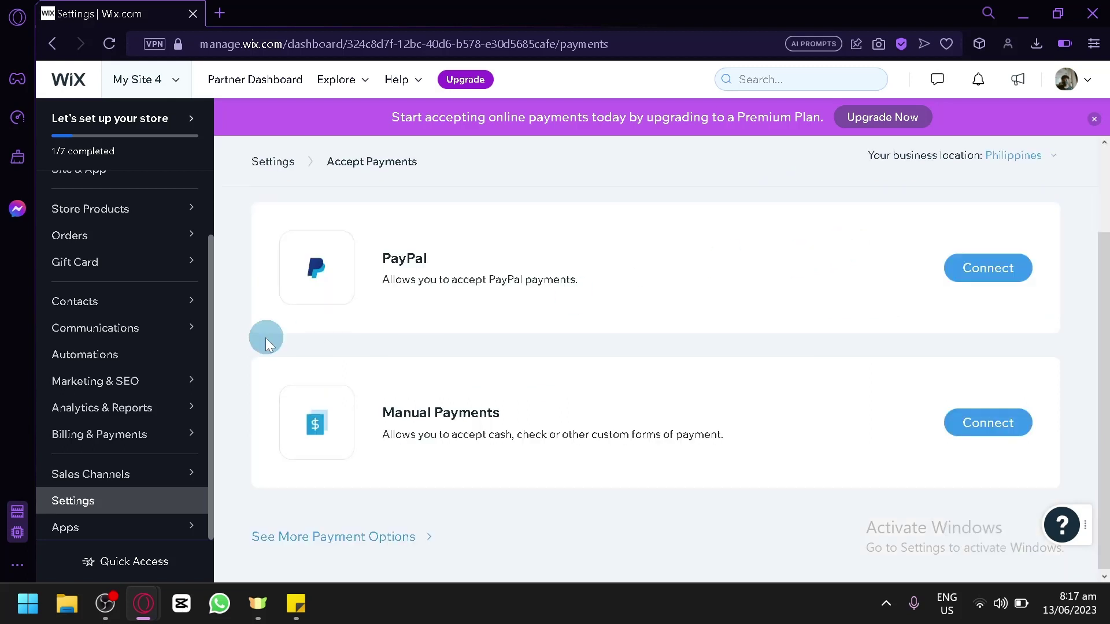
scroll(522, 386, up, 2)
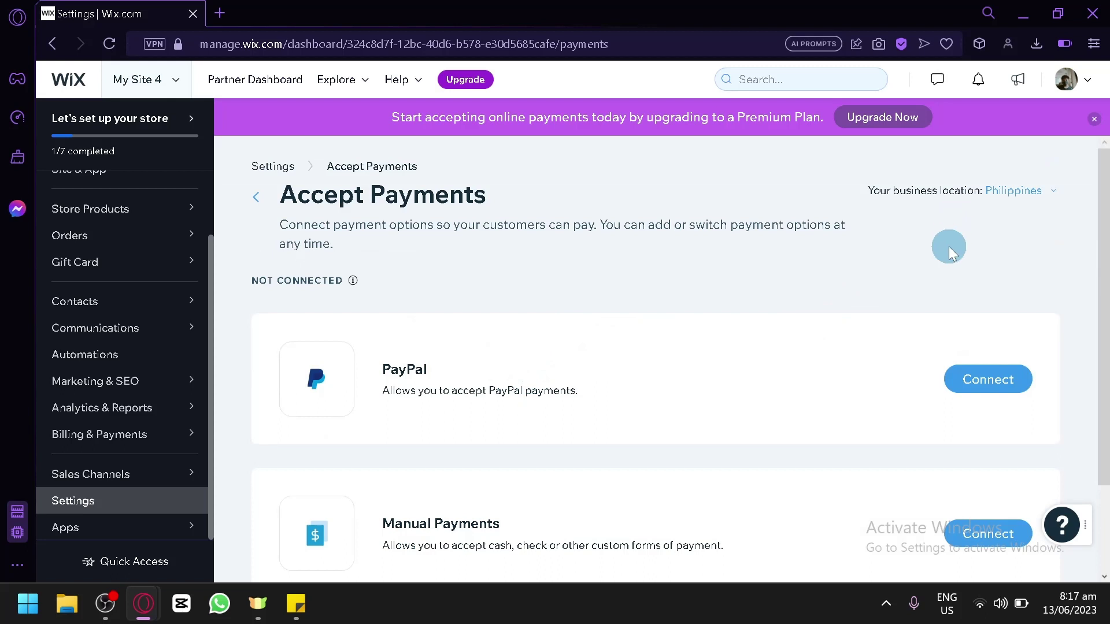
scroll(661, 242, down, 2)
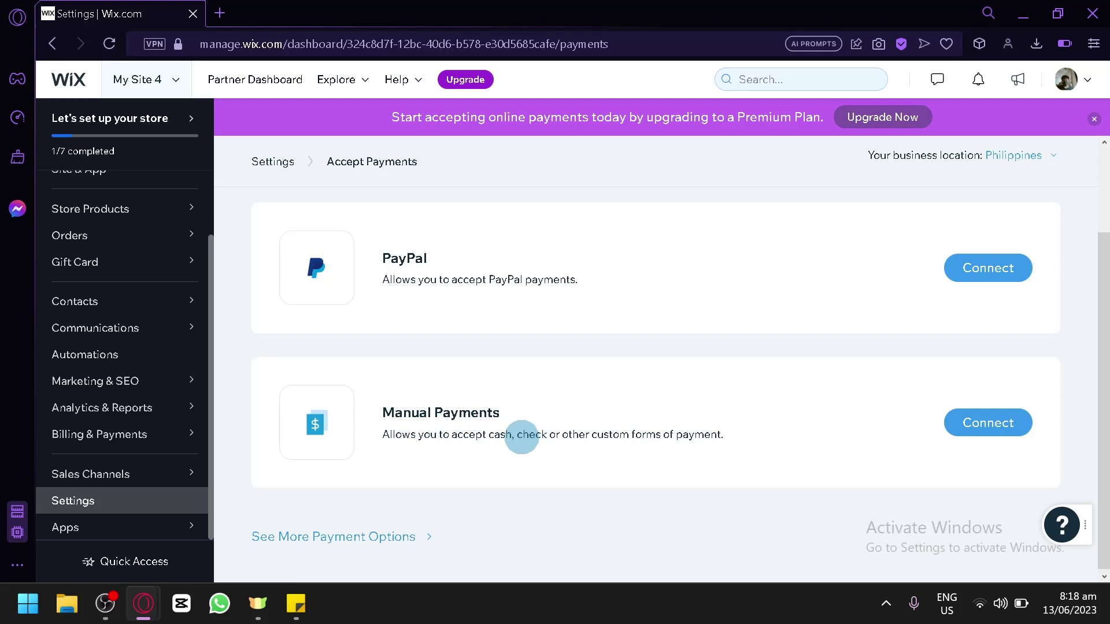
scroll(684, 380, up, 2)
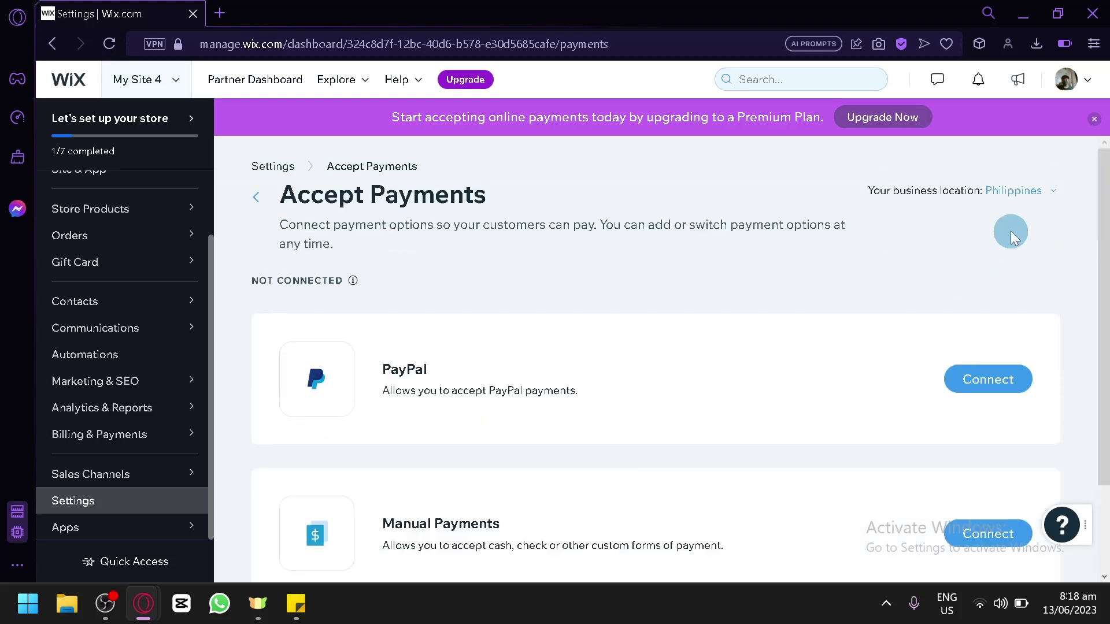
click(1045, 196)
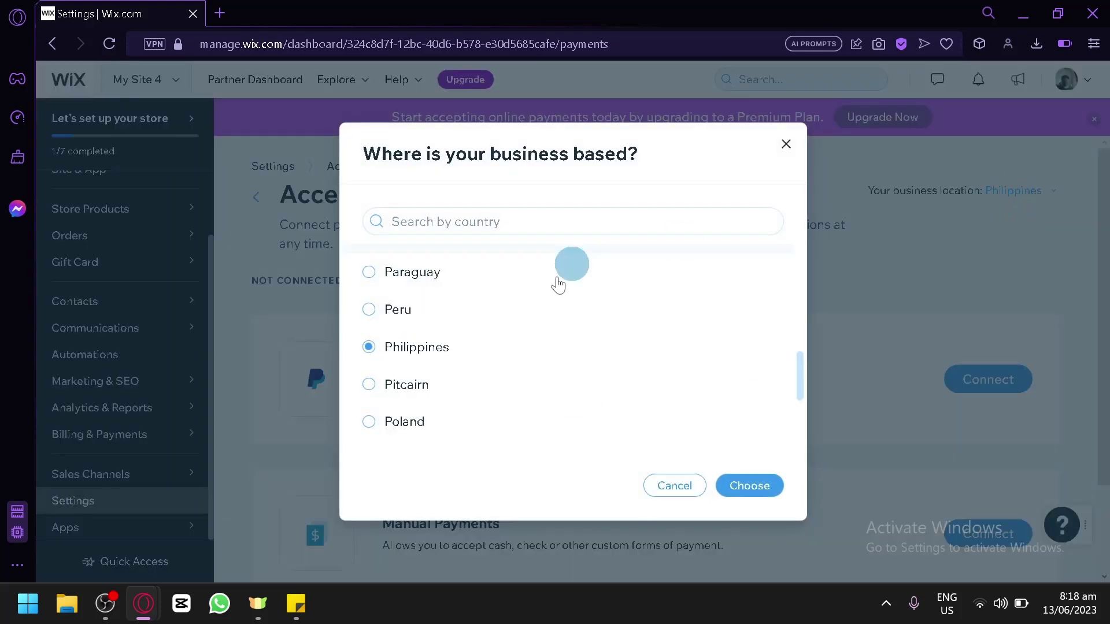
scroll(527, 322, down, 10)
scroll(448, 375, down, 20)
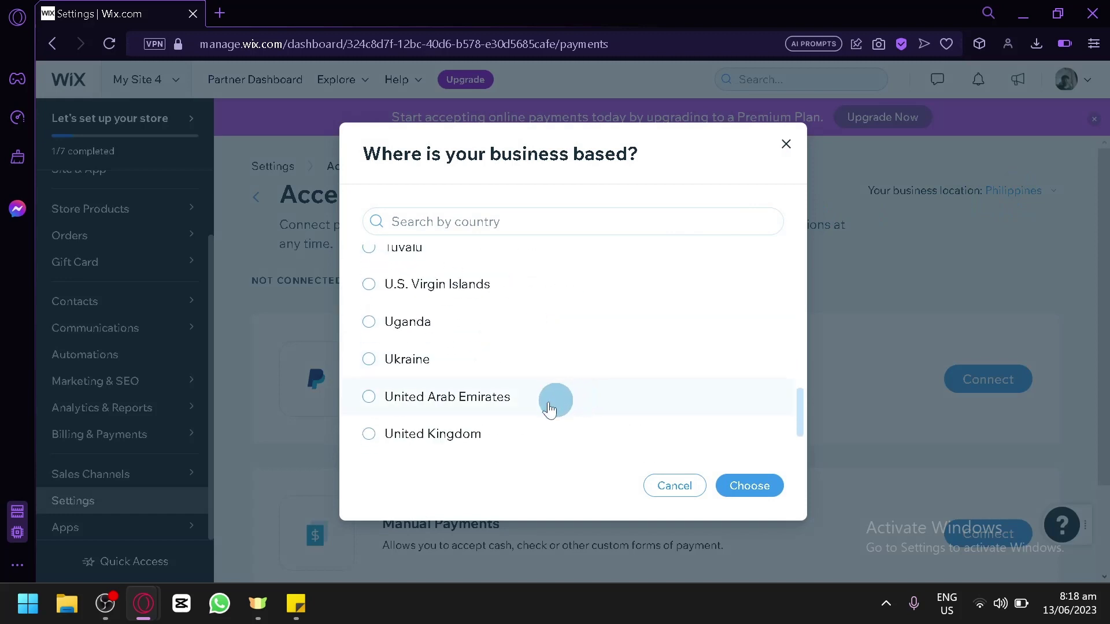
scroll(532, 373, up, 3)
scroll(531, 373, down, 2)
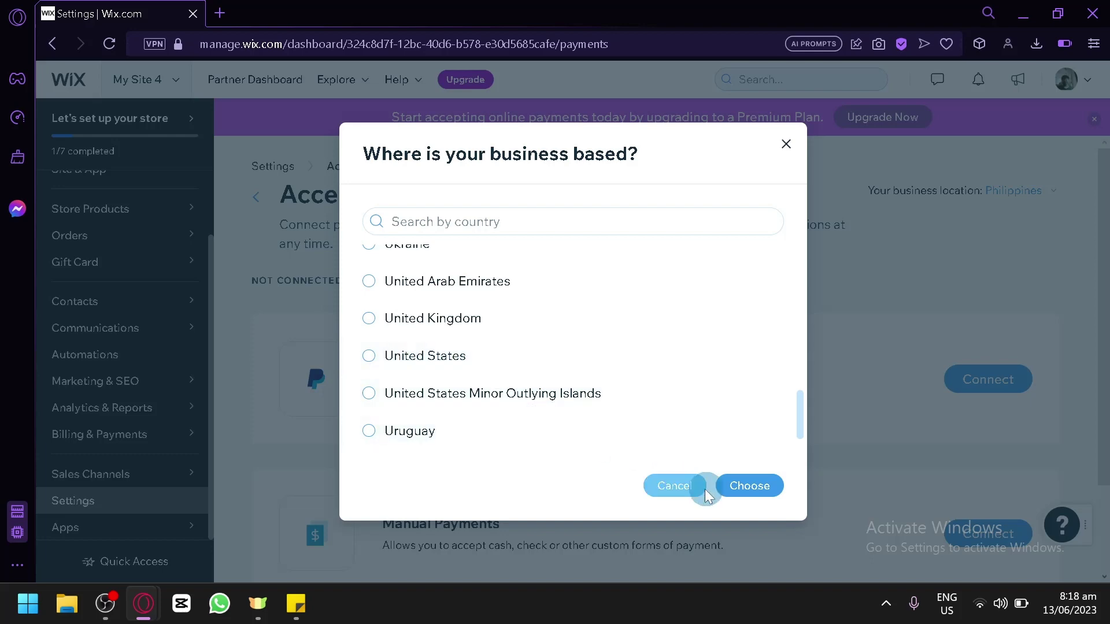
click(675, 486)
Check the PayPal and Manual Payments entries and open the list of more payment options
scroll(587, 350, down, 2)
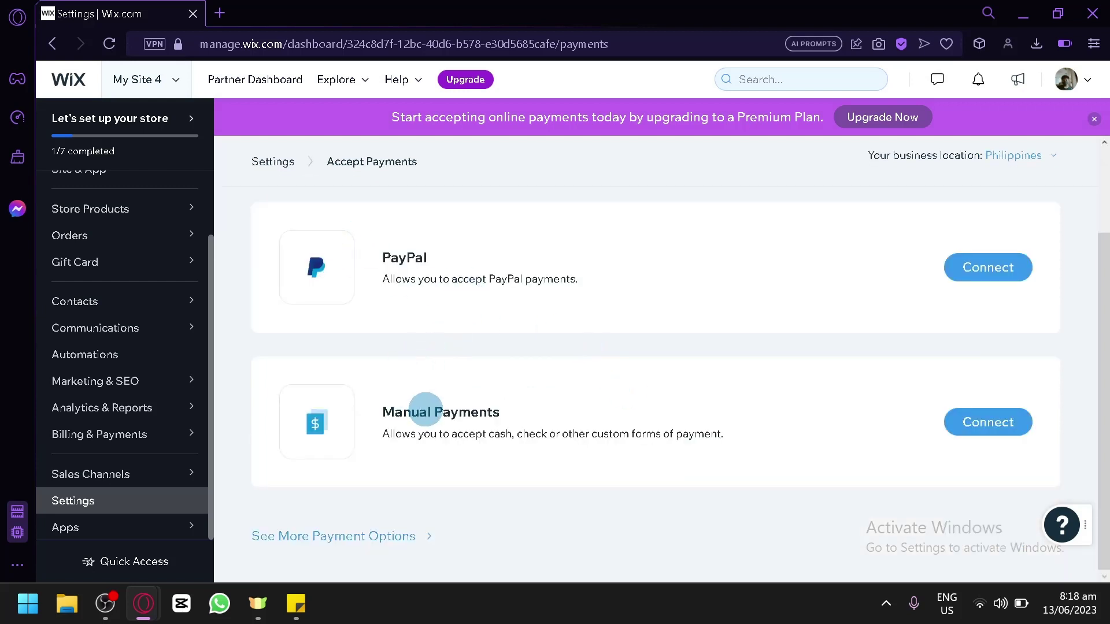
scroll(426, 409, up, 2)
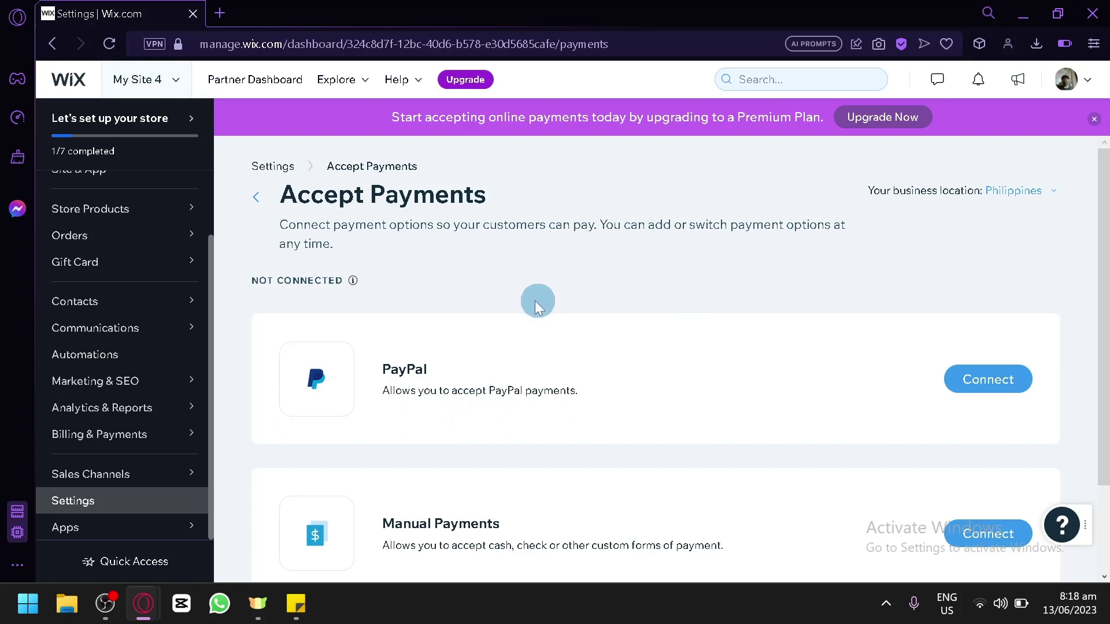
scroll(538, 300, down, 2)
click(333, 537)
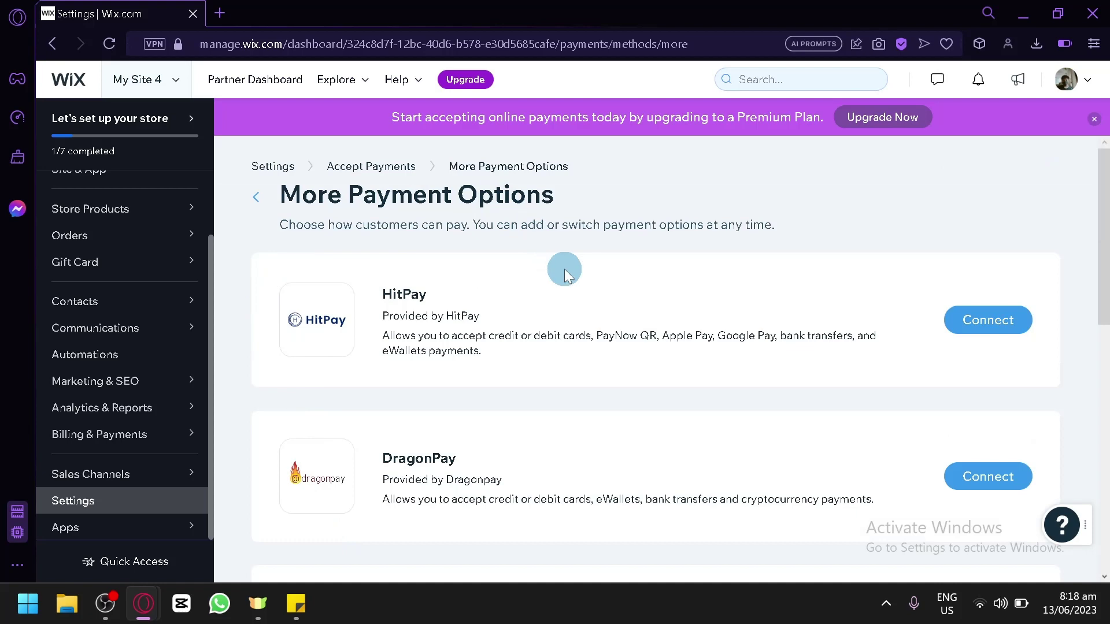
Examine the additional payment providers offered for the Philippines and the payment types each one accepts
scroll(565, 269, down, 2)
scroll(565, 269, up, 2)
scroll(495, 386, down, 2)
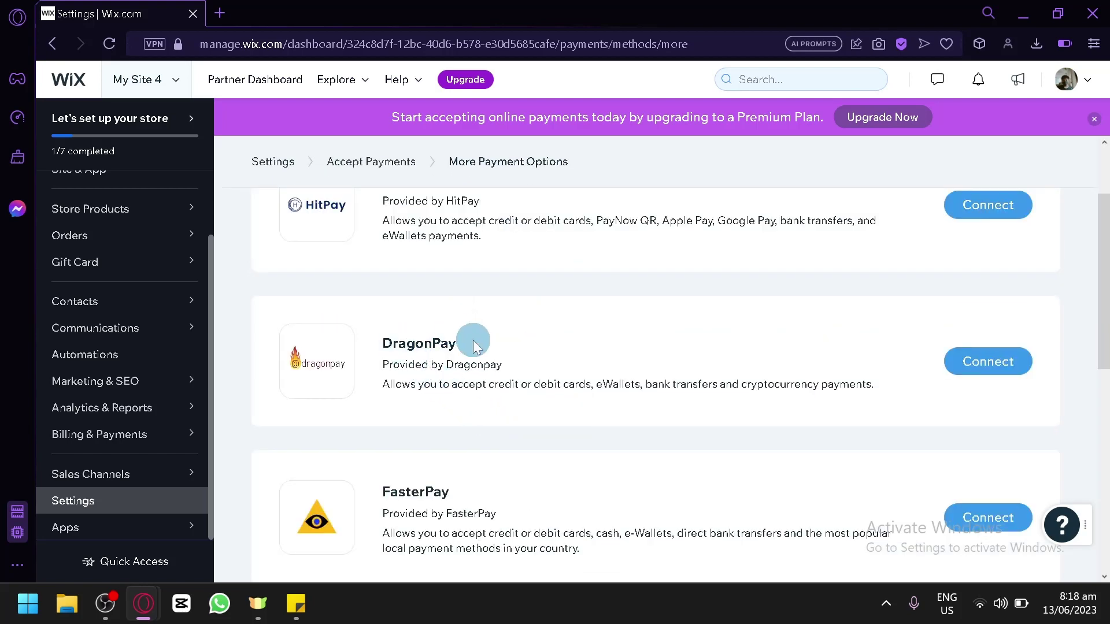
scroll(471, 339, down, 6)
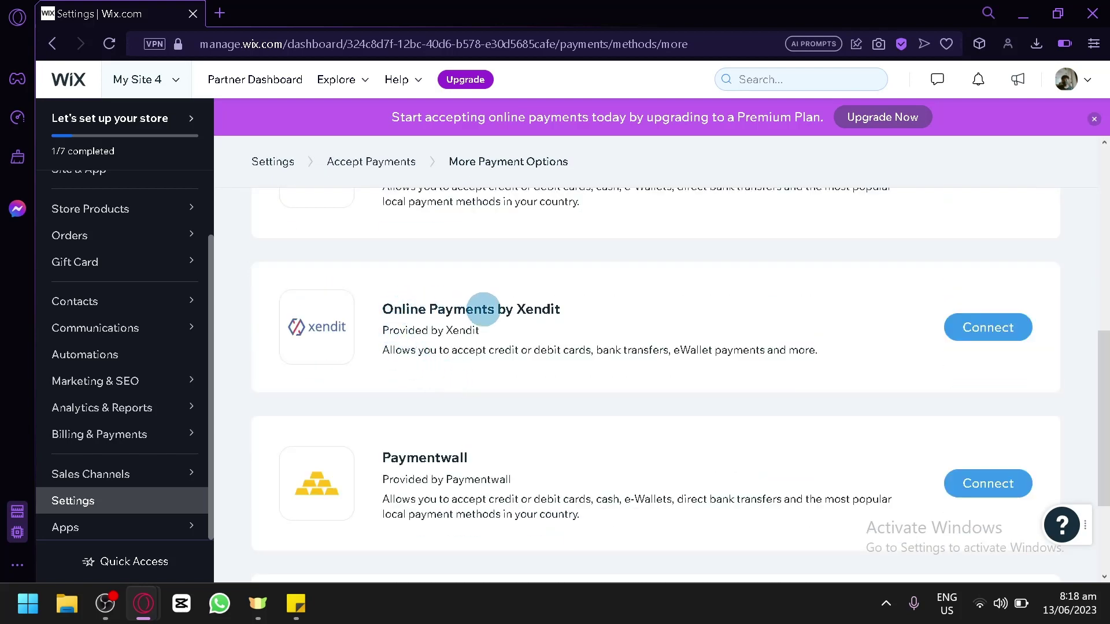
scroll(497, 342, down, 2)
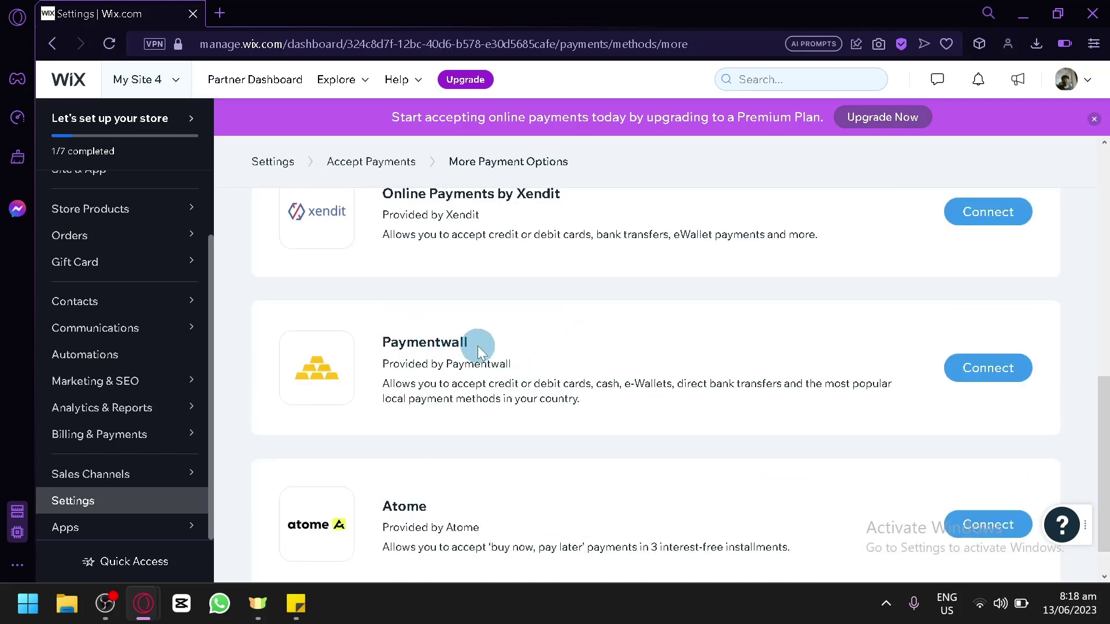
scroll(428, 356, down, 1)
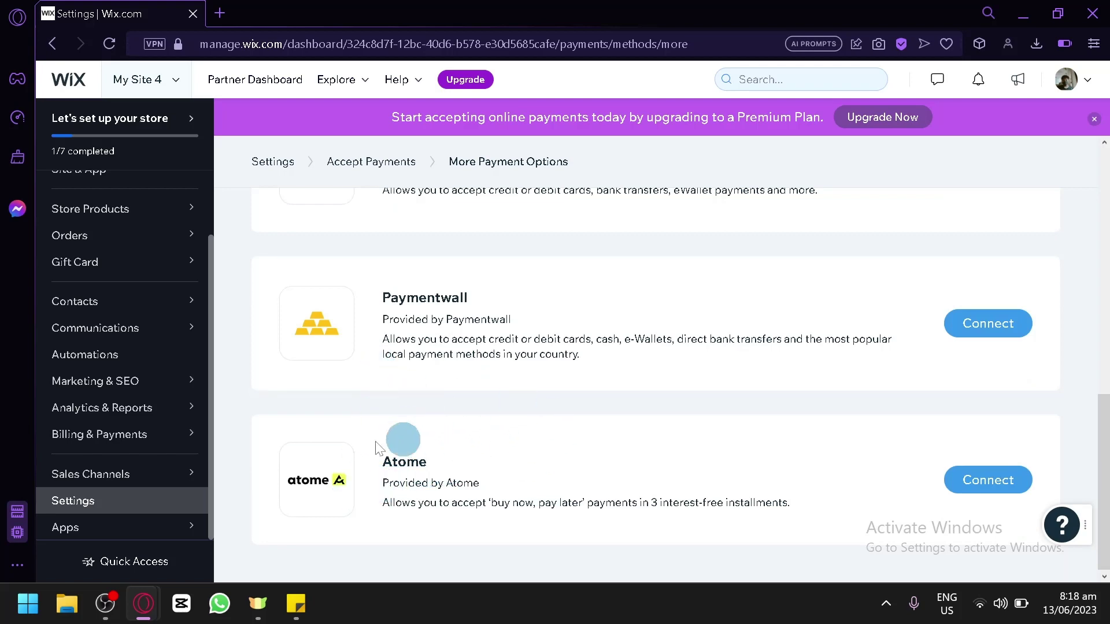
scroll(491, 500, up, 10)
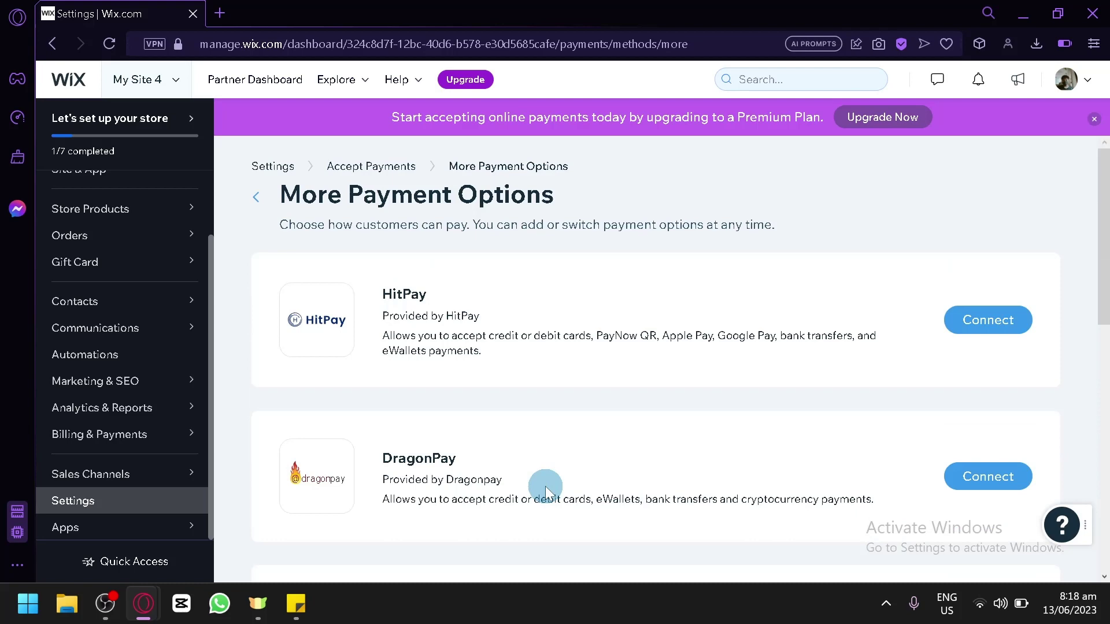
scroll(545, 487, down, 10)
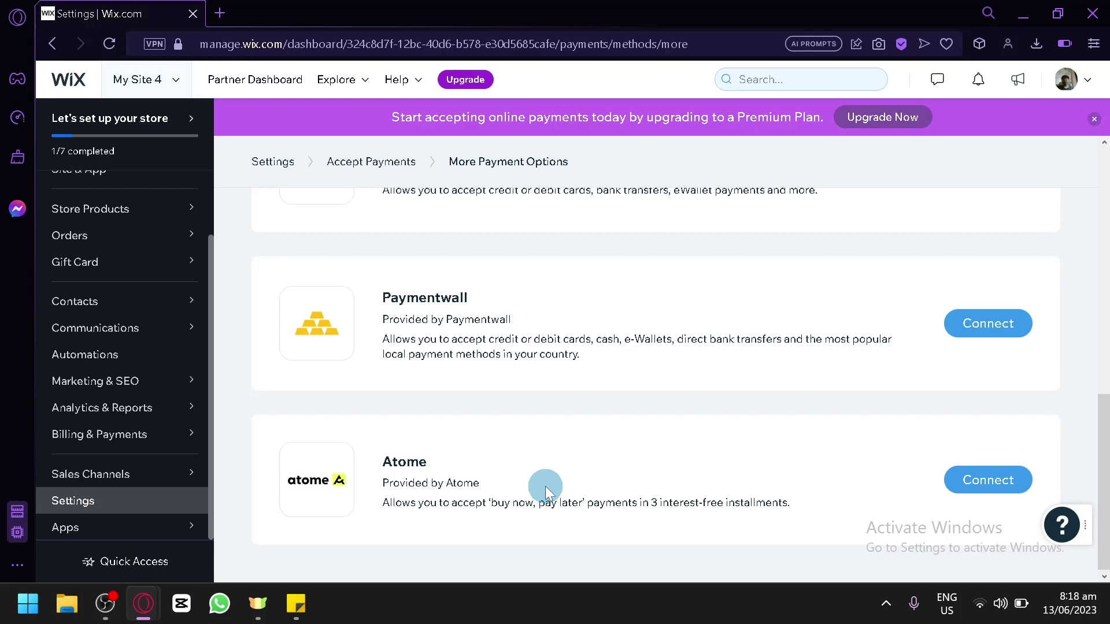
scroll(546, 487, up, 10)
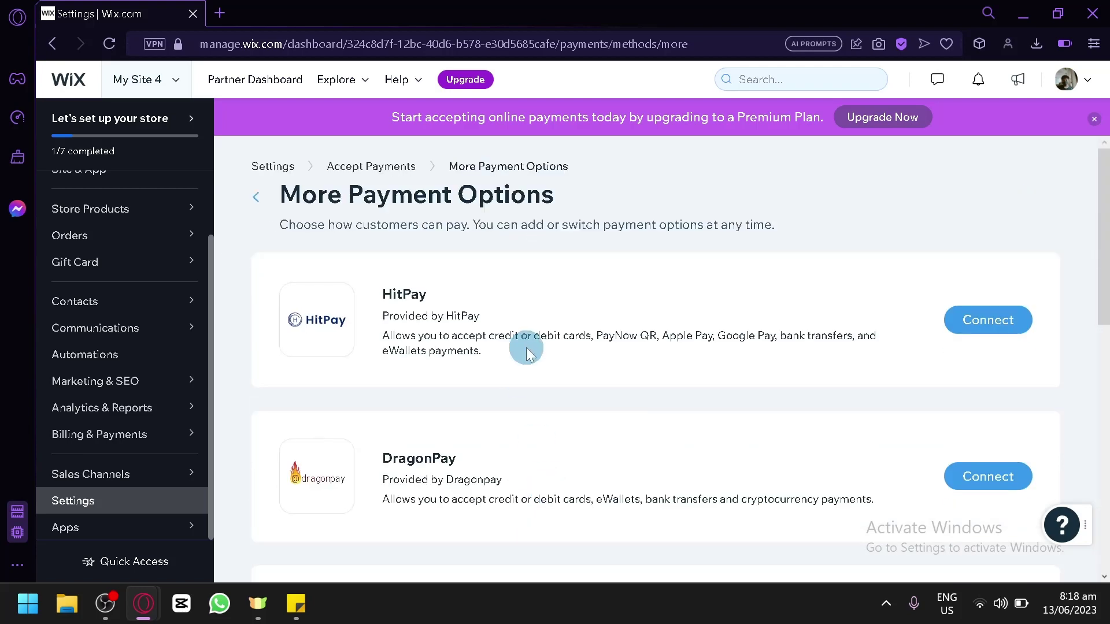
scroll(549, 304, down, 10)
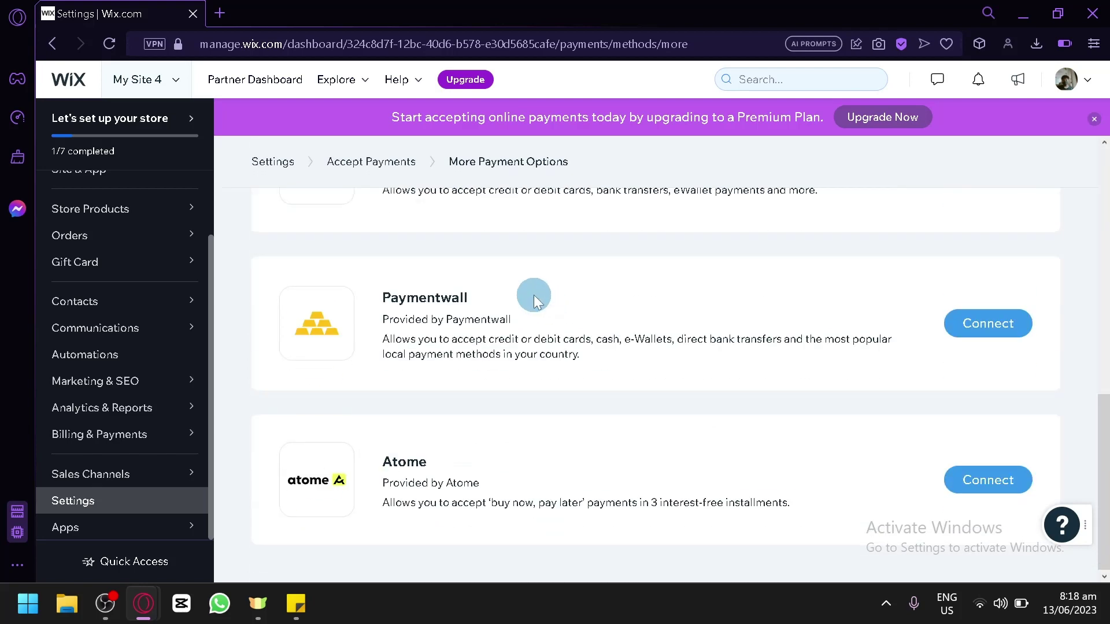
scroll(533, 296, up, 10)
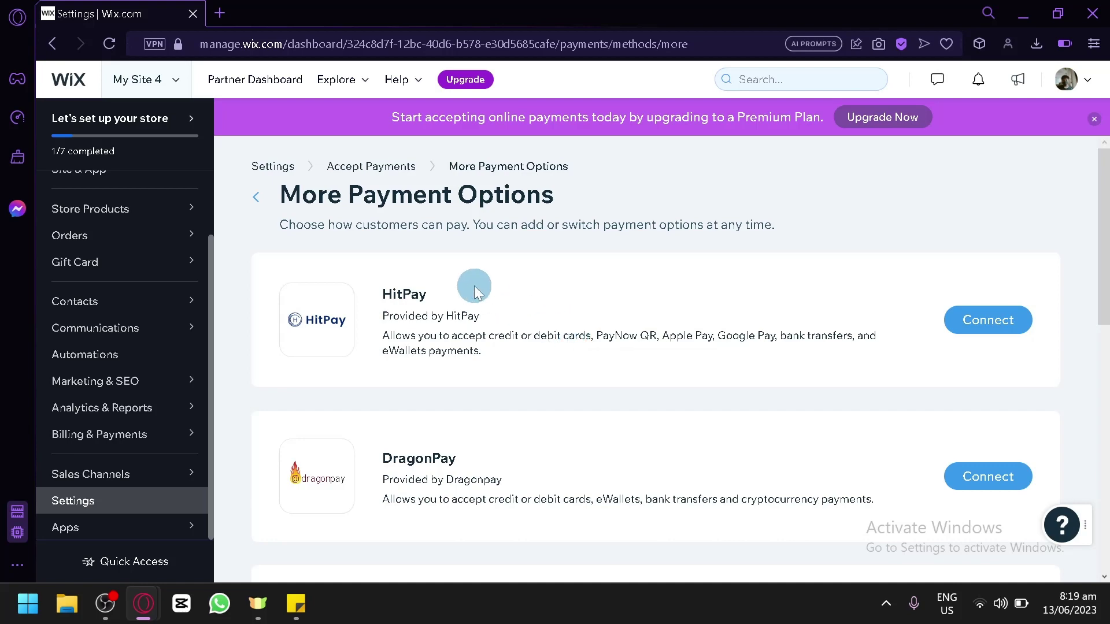
scroll(405, 307, down, 10)
scroll(491, 403, up, 3)
scroll(540, 404, up, 5)
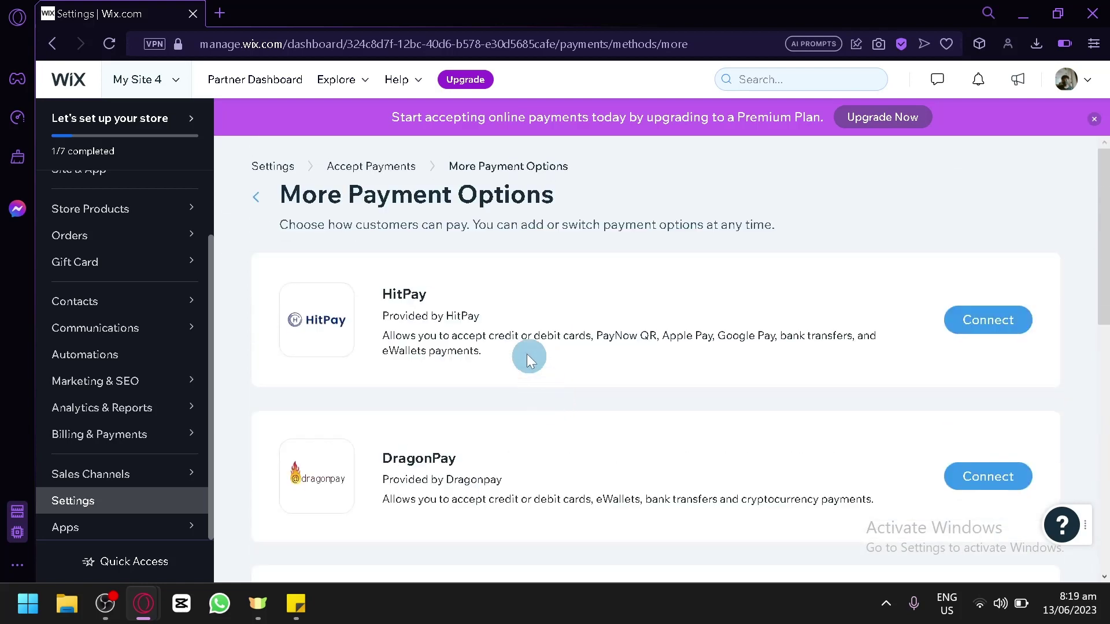
scroll(463, 266, down, 4)
scroll(358, 243, up, 4)
Return to Accept Payments and change the business location to United States
click(255, 196)
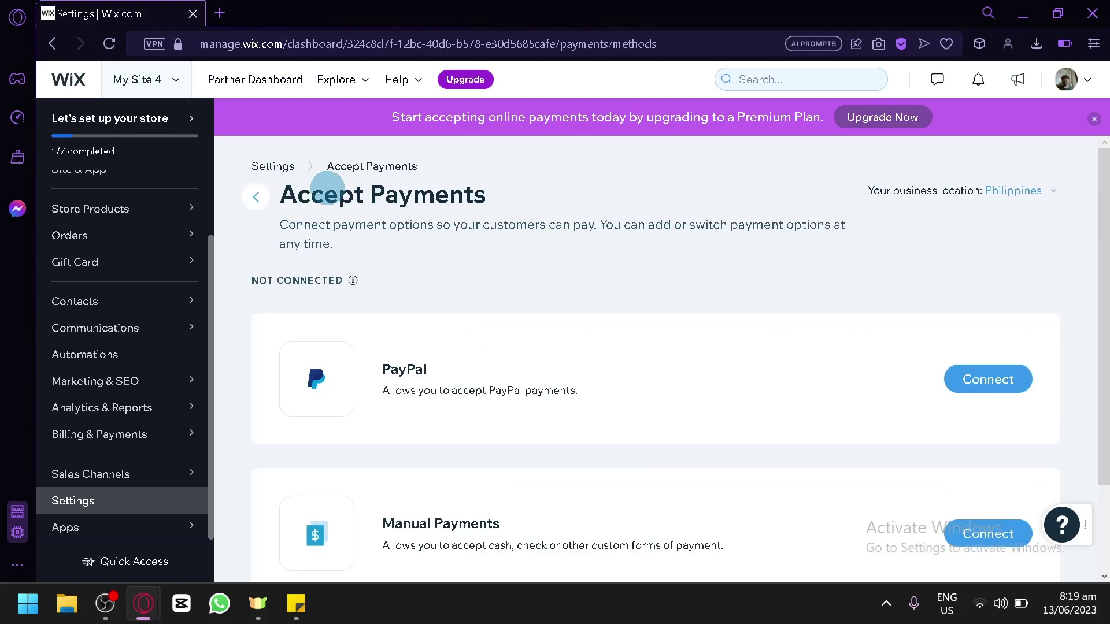
click(1018, 197)
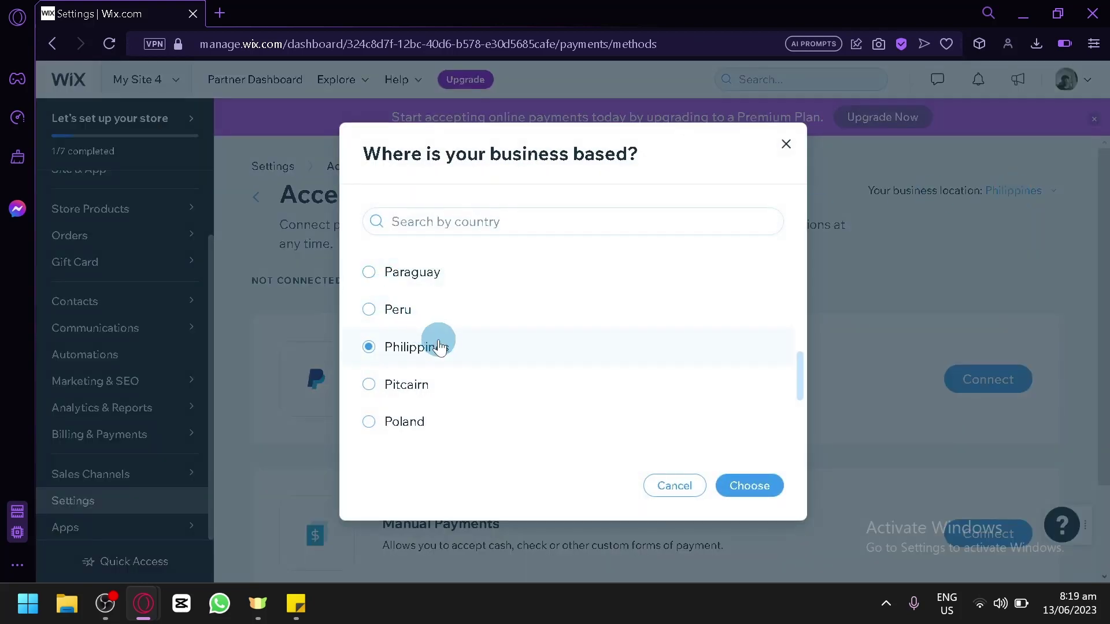
scroll(443, 341, down, 10)
scroll(442, 347, down, 10)
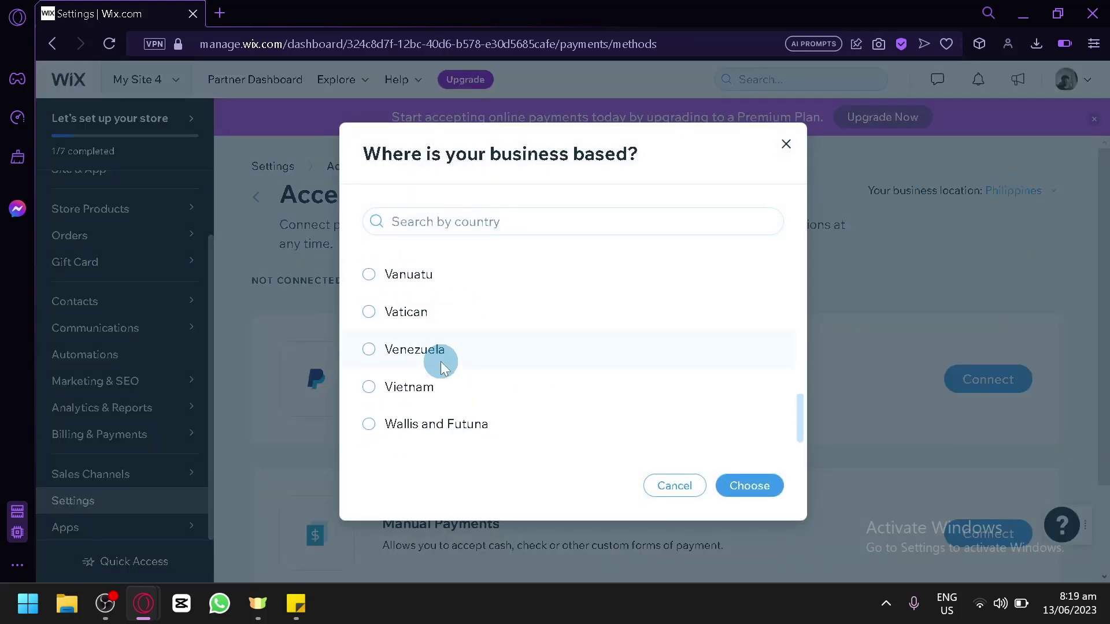
scroll(437, 352, up, 3)
click(441, 354)
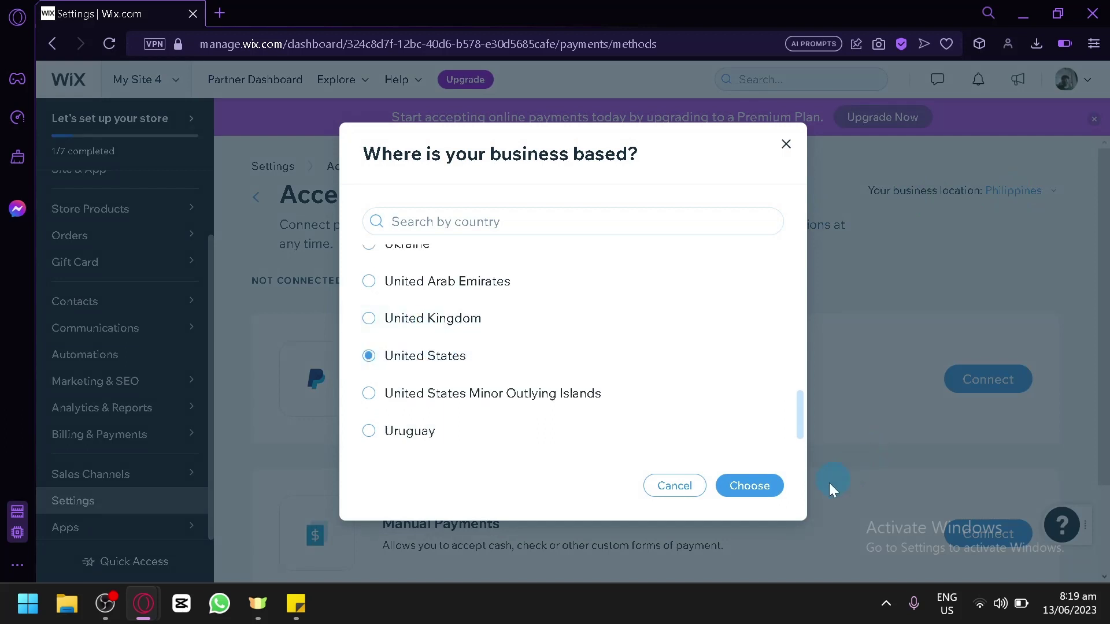
click(755, 485)
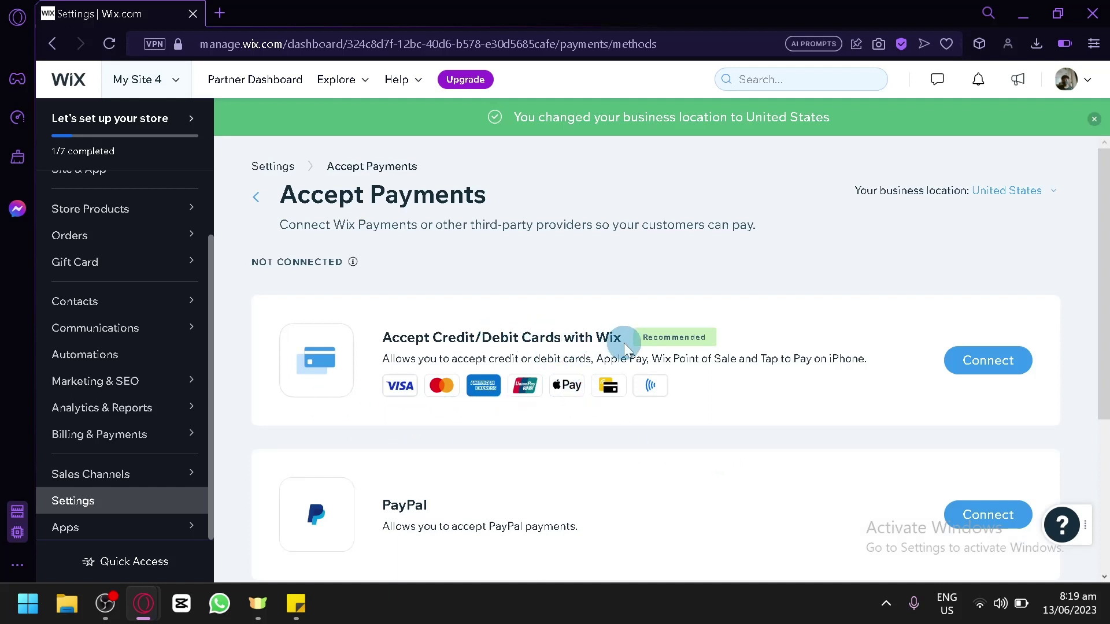
Review the main payment methods offered for the United States and open the list of more payment options
scroll(624, 346, down, 5)
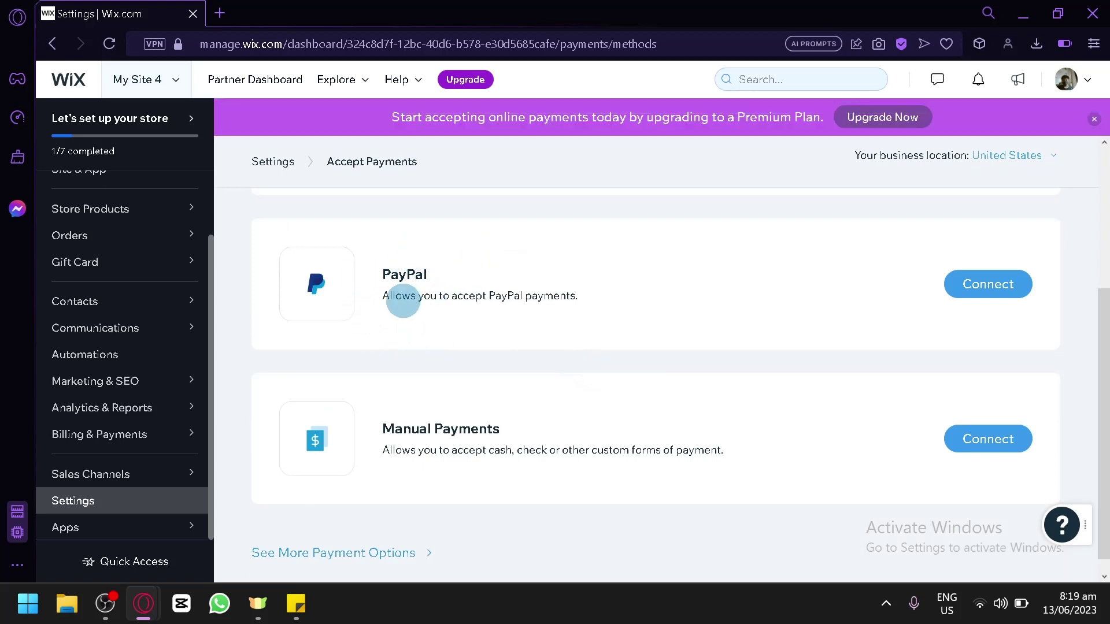
scroll(372, 533, down, 1)
scroll(372, 531, up, 2)
scroll(364, 530, down, 2)
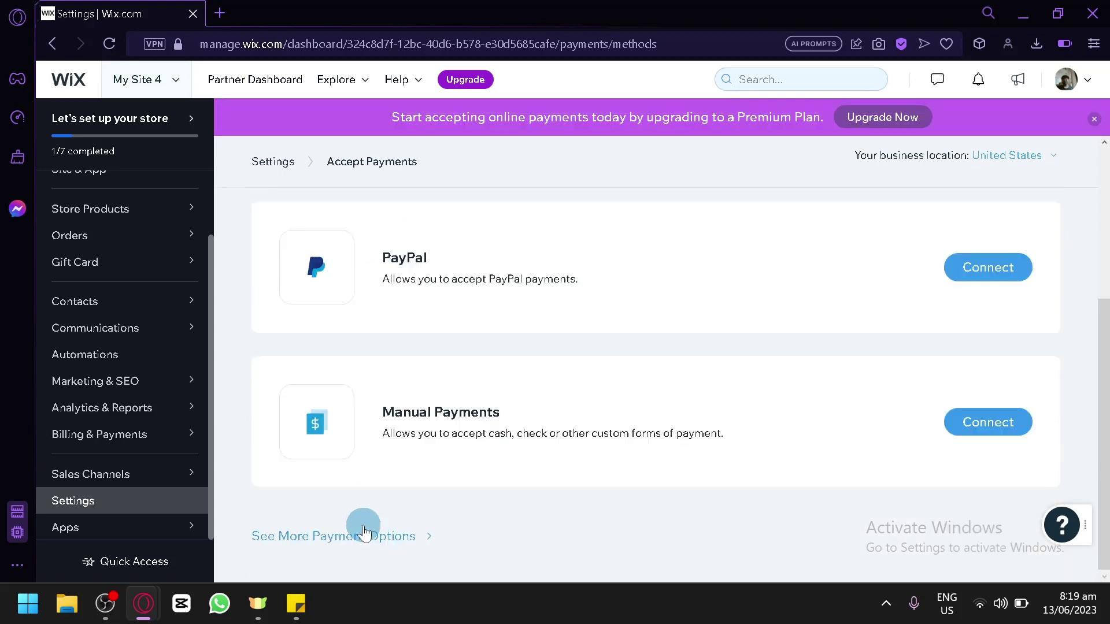
click(365, 535)
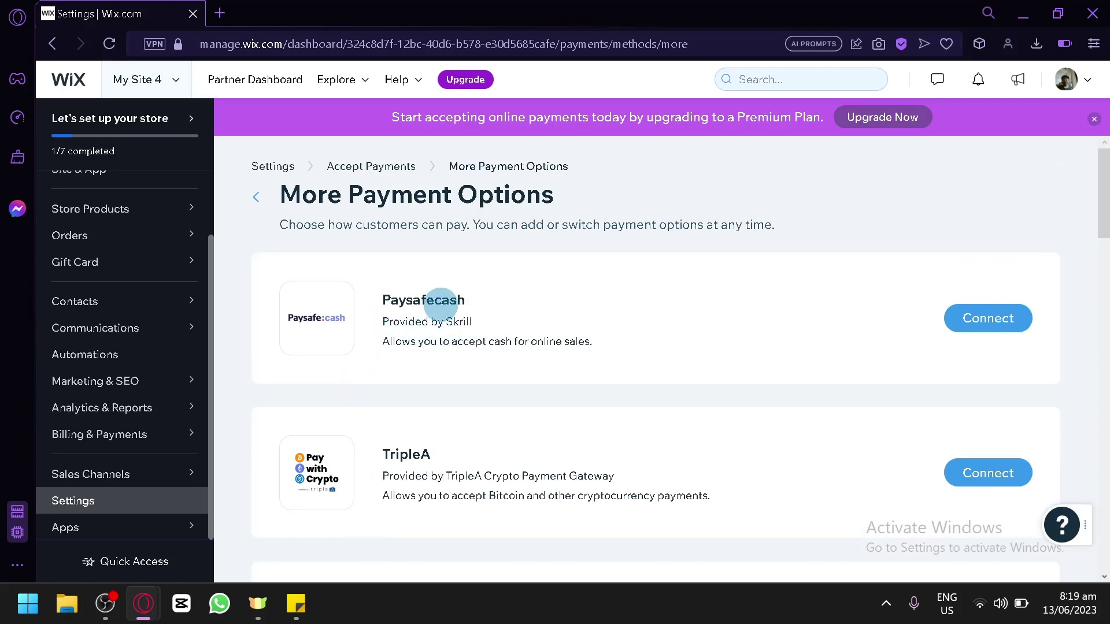
Examine the additional payment providers offered for the United States and the payment types each one accepts
scroll(457, 298, down, 4)
scroll(412, 251, down, 6)
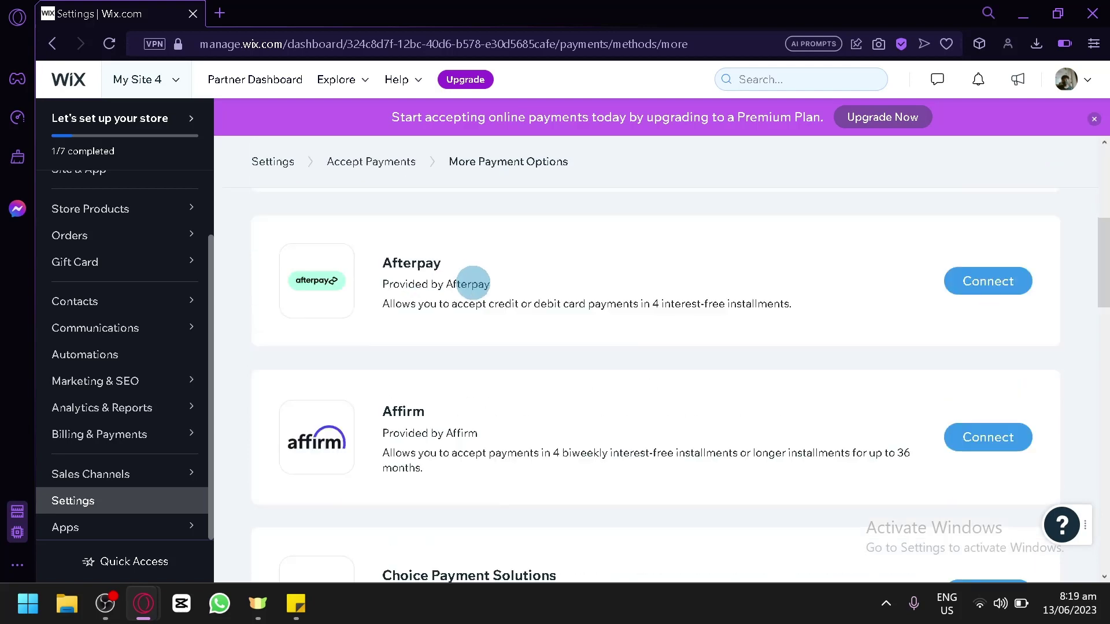
scroll(470, 344, up, 2)
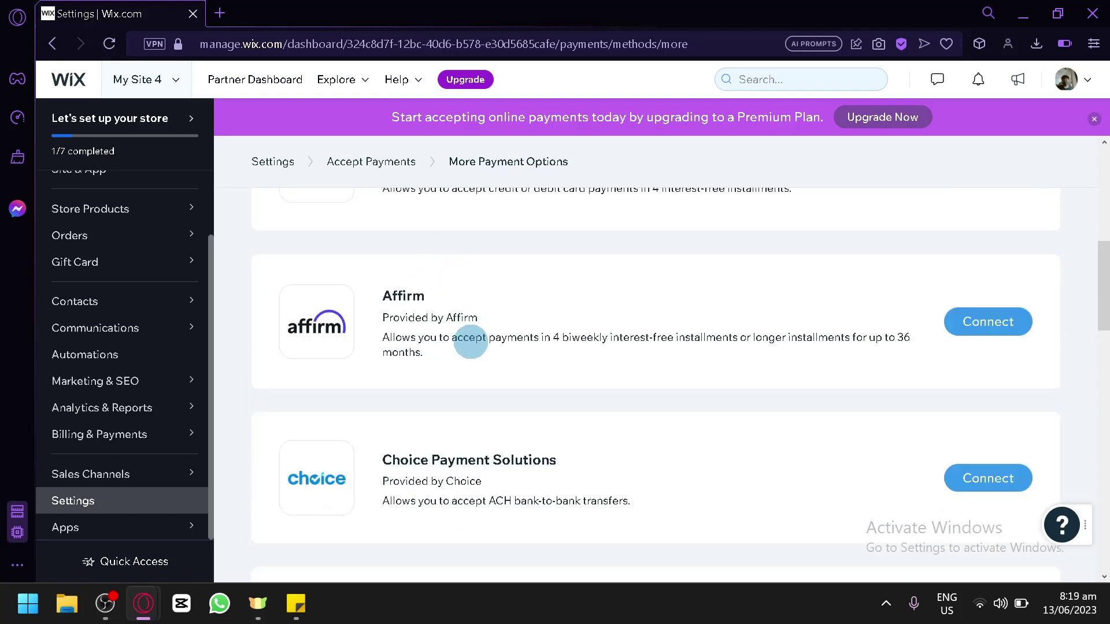
scroll(483, 426, down, 4)
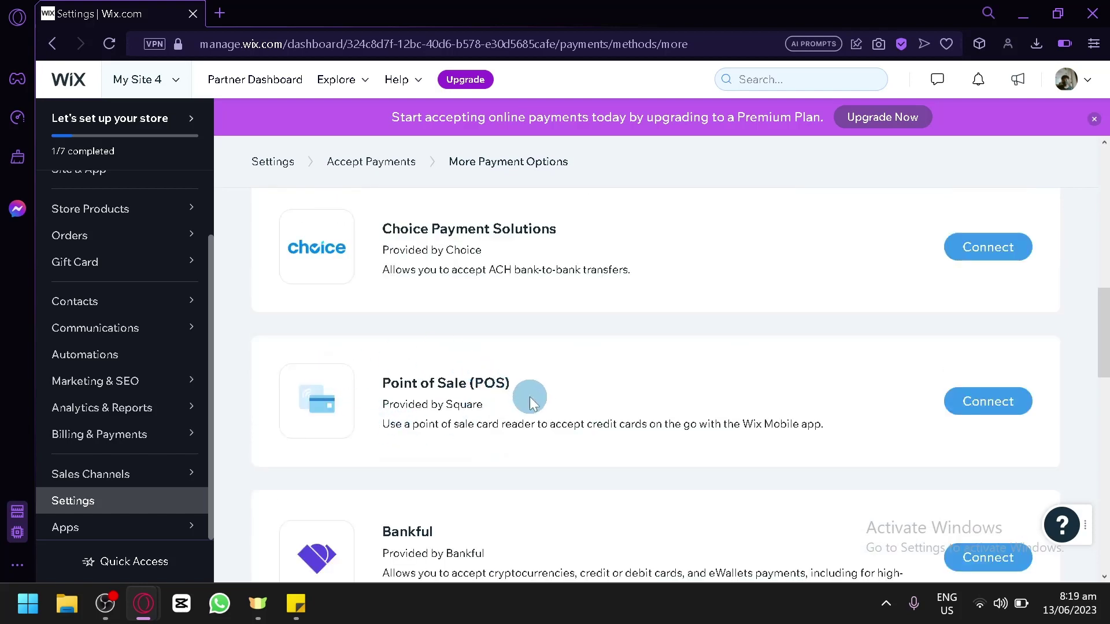
scroll(526, 396, down, 8)
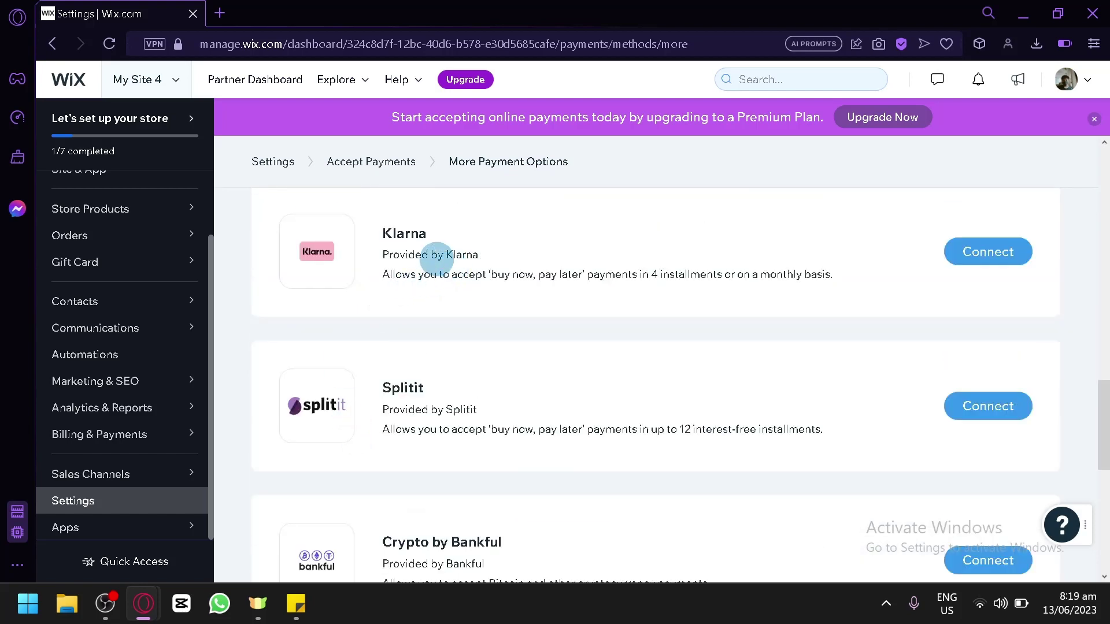
scroll(496, 296, down, 2)
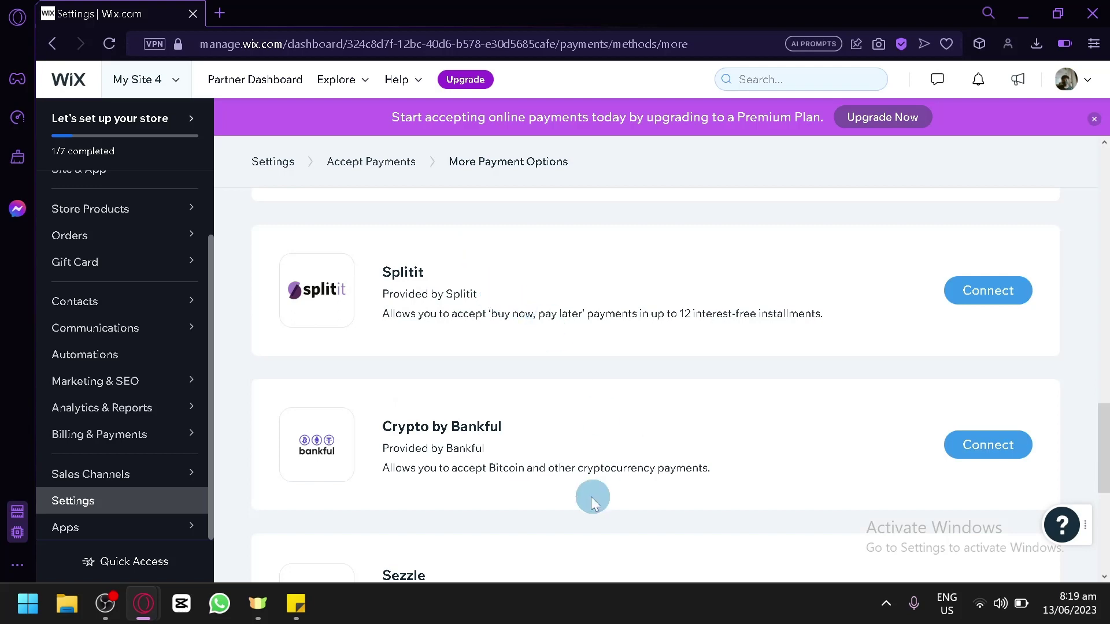
scroll(591, 497, down, 4)
scroll(439, 387, down, 3)
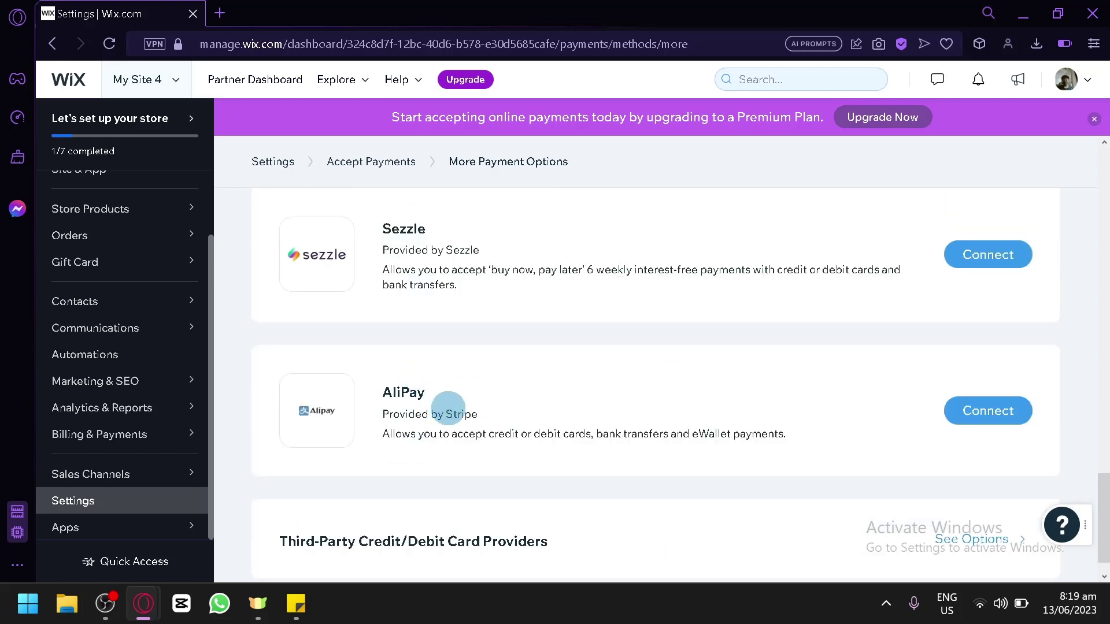
scroll(456, 414, down, 1)
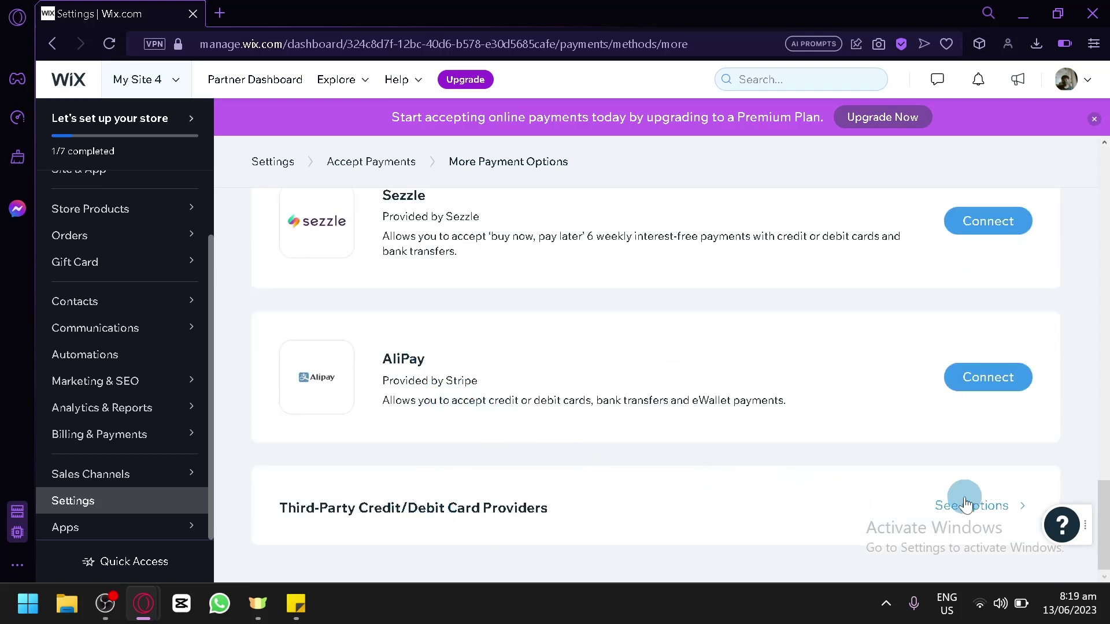
scroll(404, 403, up, 15)
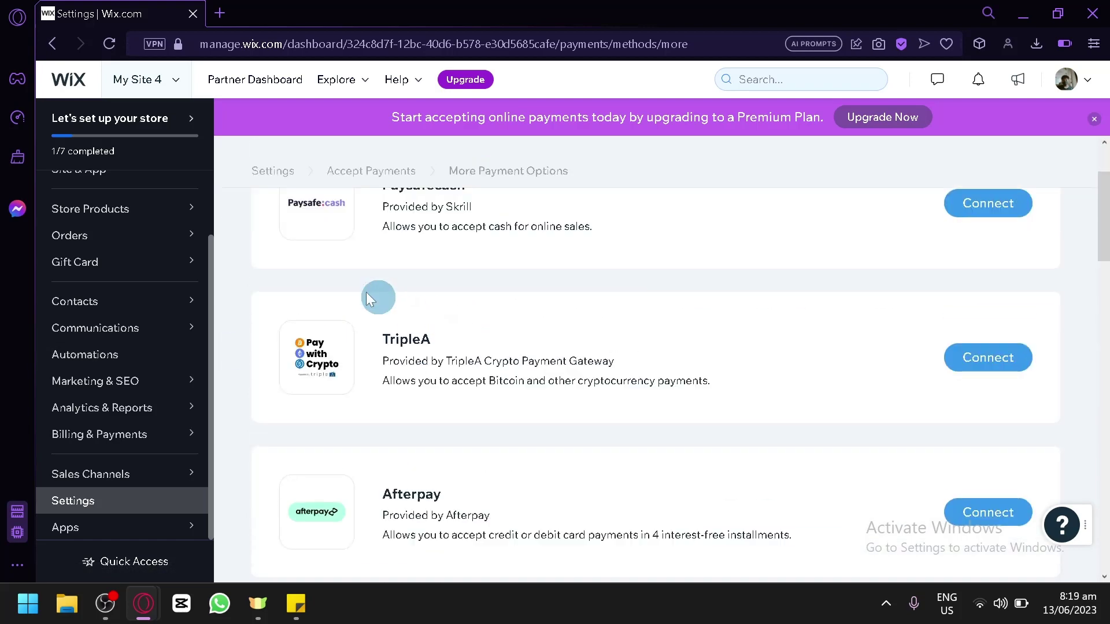
Return to Accept Payments and open the connection page for PayPal
click(256, 197)
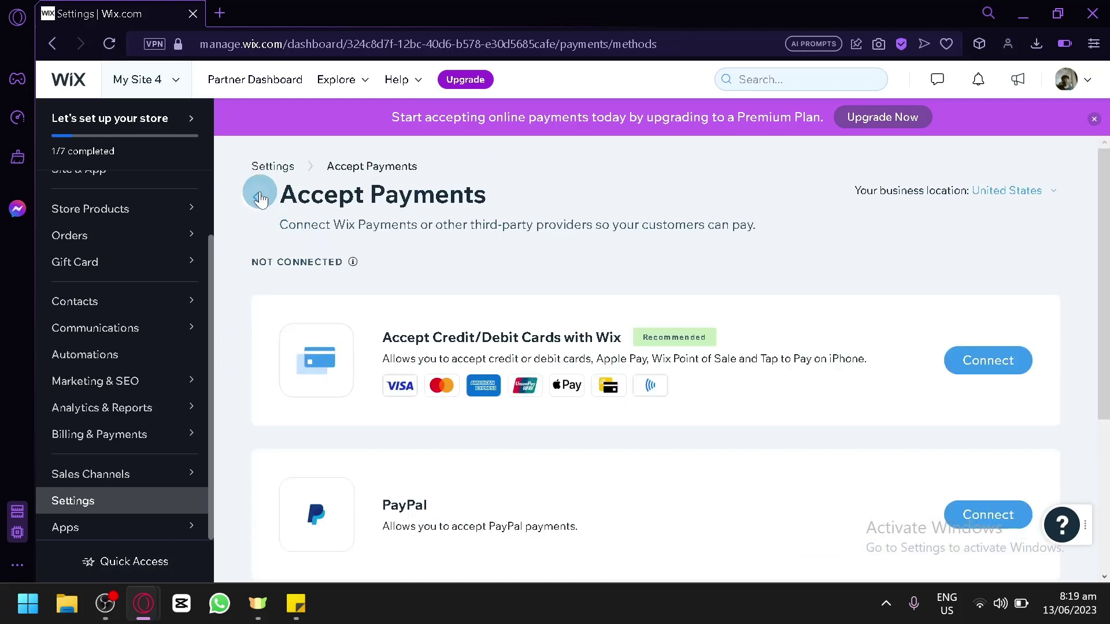
scroll(691, 391, down, 2)
scroll(694, 428, down, 2)
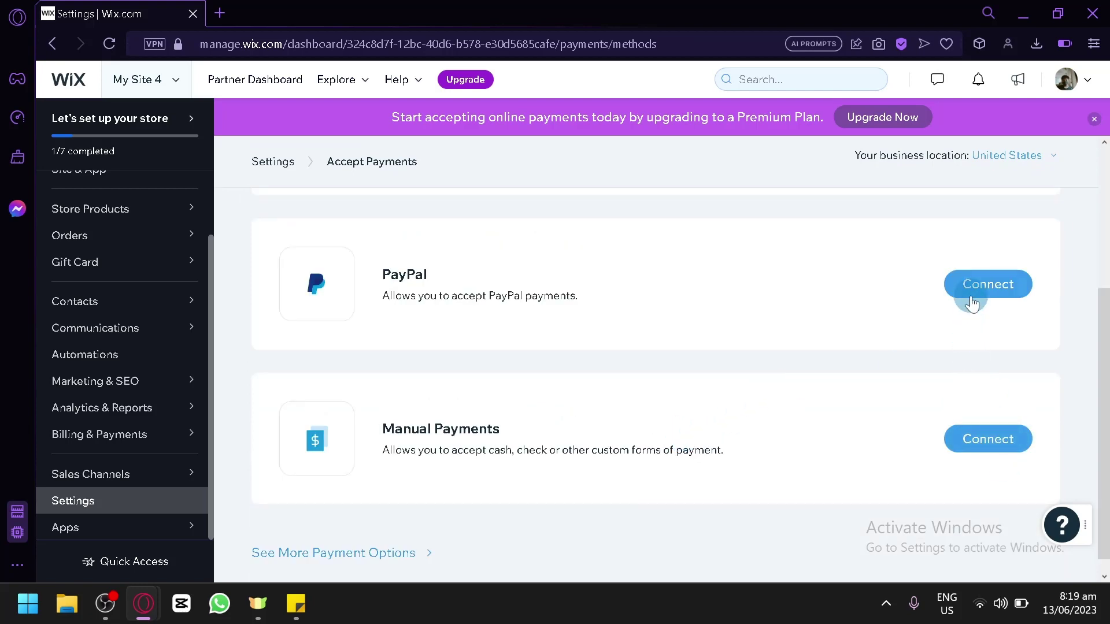
click(971, 294)
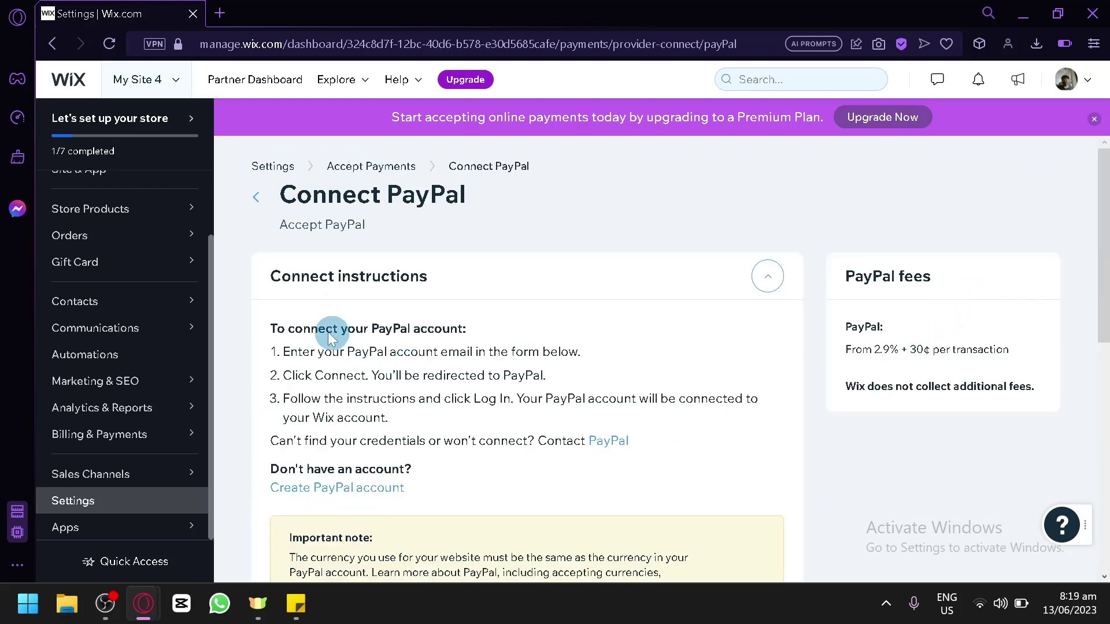
Read the PayPal connection instructions, the important note about currency and the PayPal transaction fees
scroll(399, 268, down, 9)
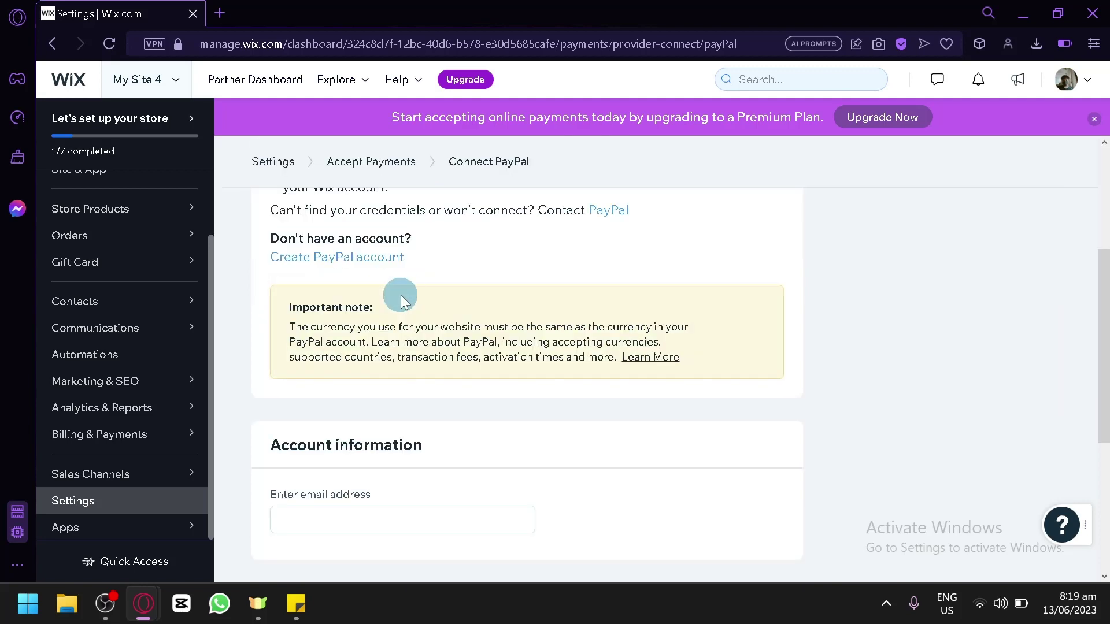
scroll(453, 279, up, 9)
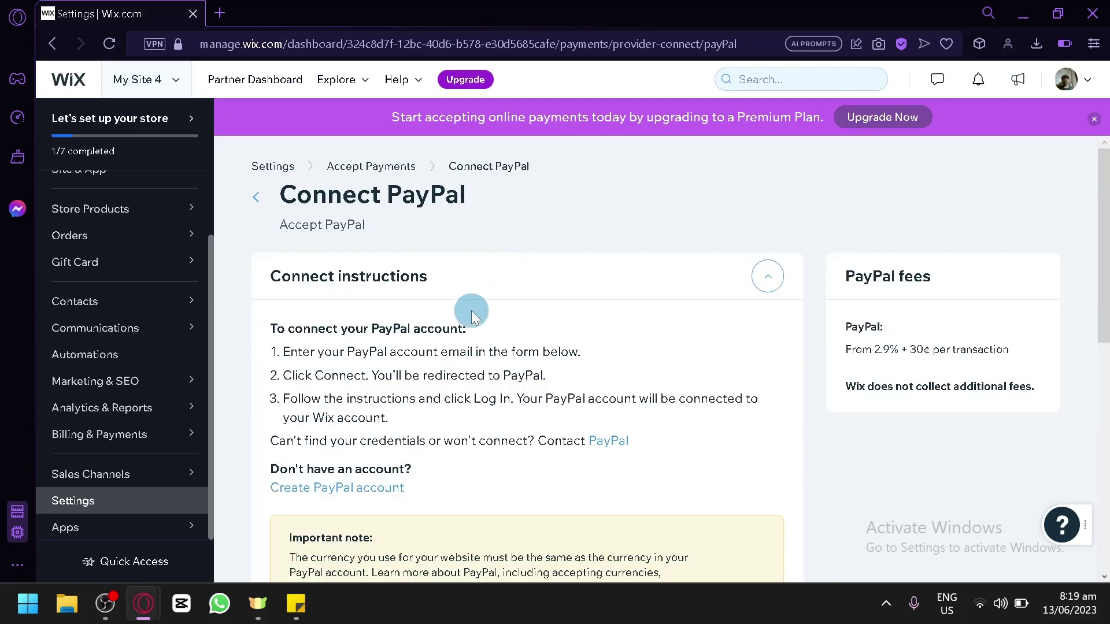
drag(289, 353, 543, 375)
click(322, 377)
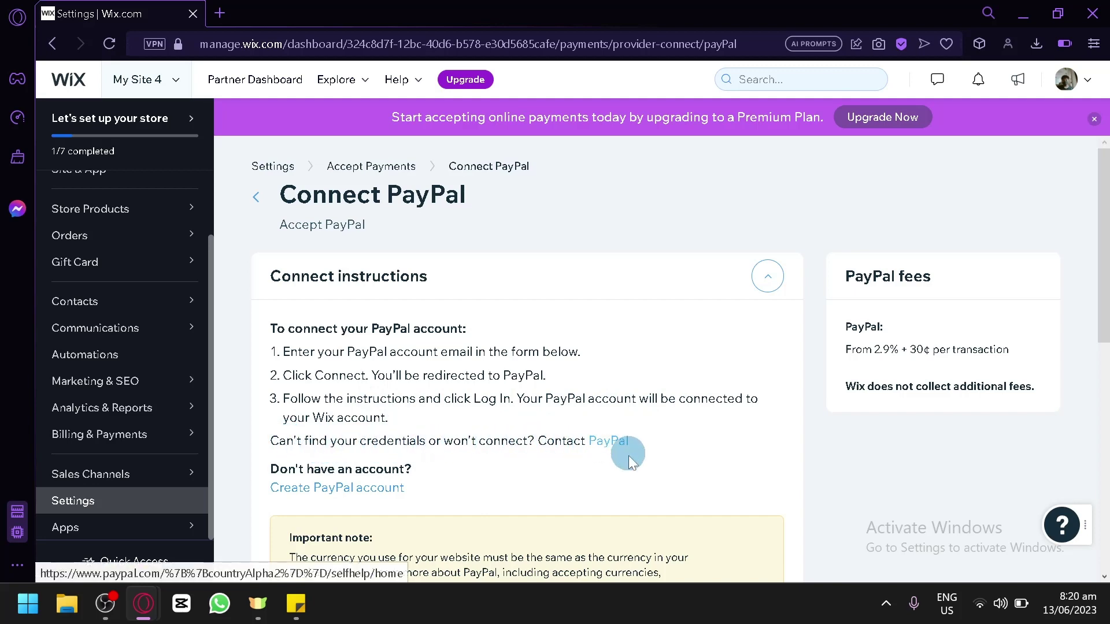
scroll(629, 456, down, 4)
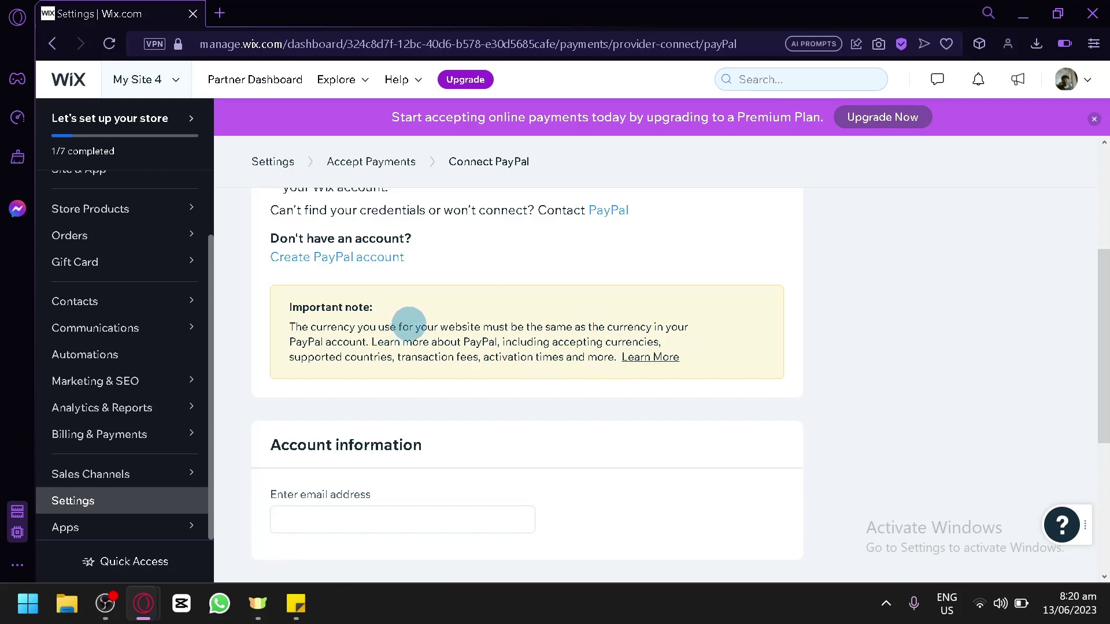
scroll(480, 411, up, 4)
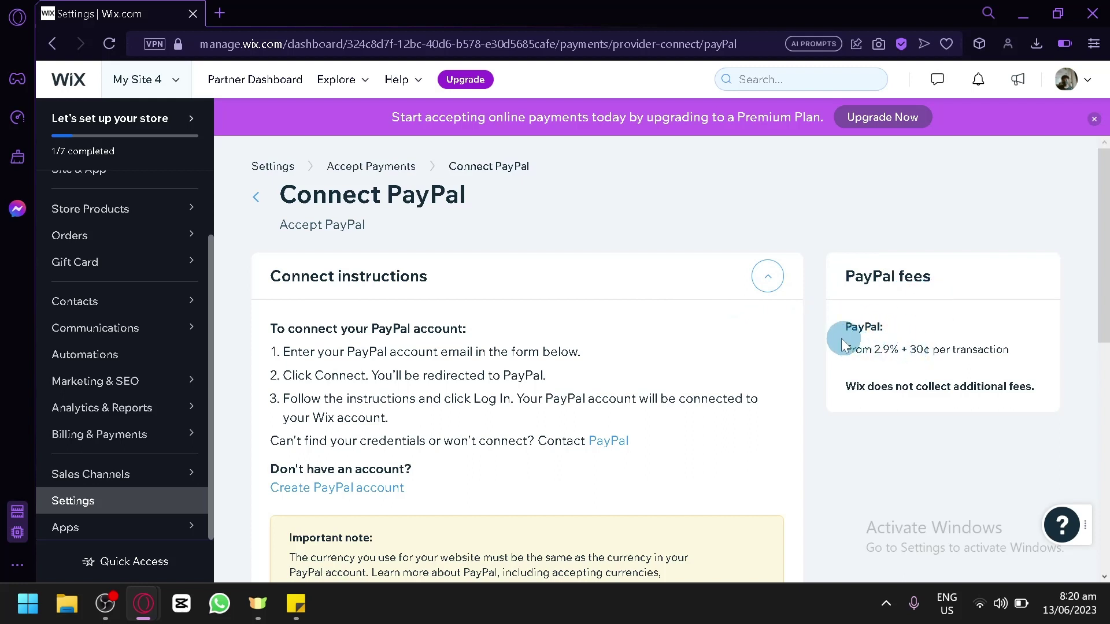
drag(845, 350, 899, 363)
click(892, 354)
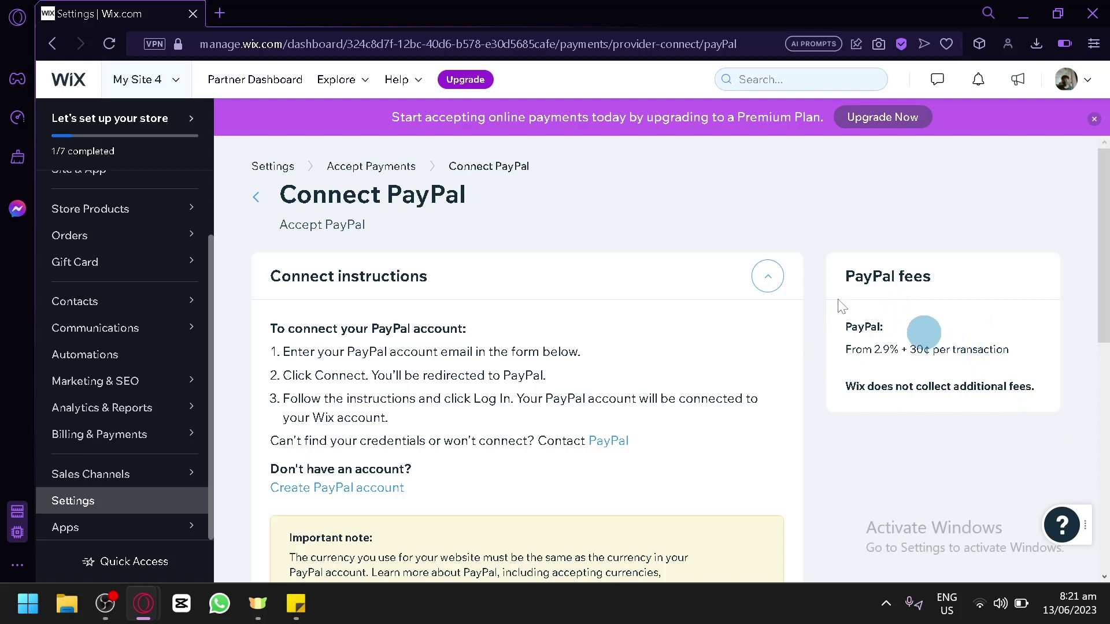
Check the account email field and the payment methods available with PayPal on the connection form
scroll(515, 347, down, 5)
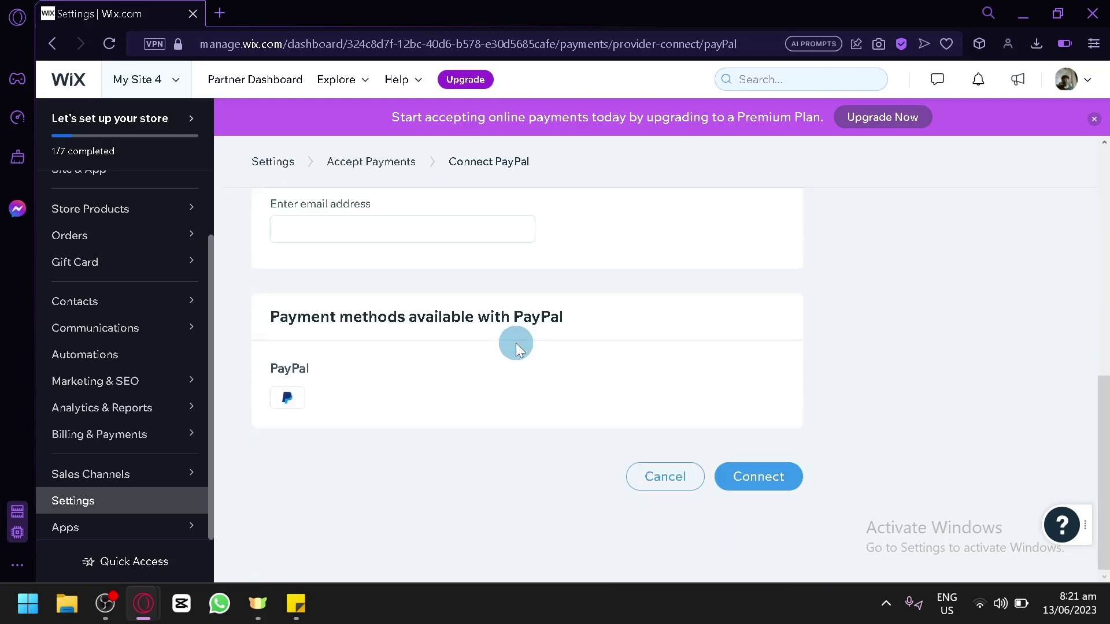
scroll(345, 286, up, 2)
scroll(381, 370, down, 2)
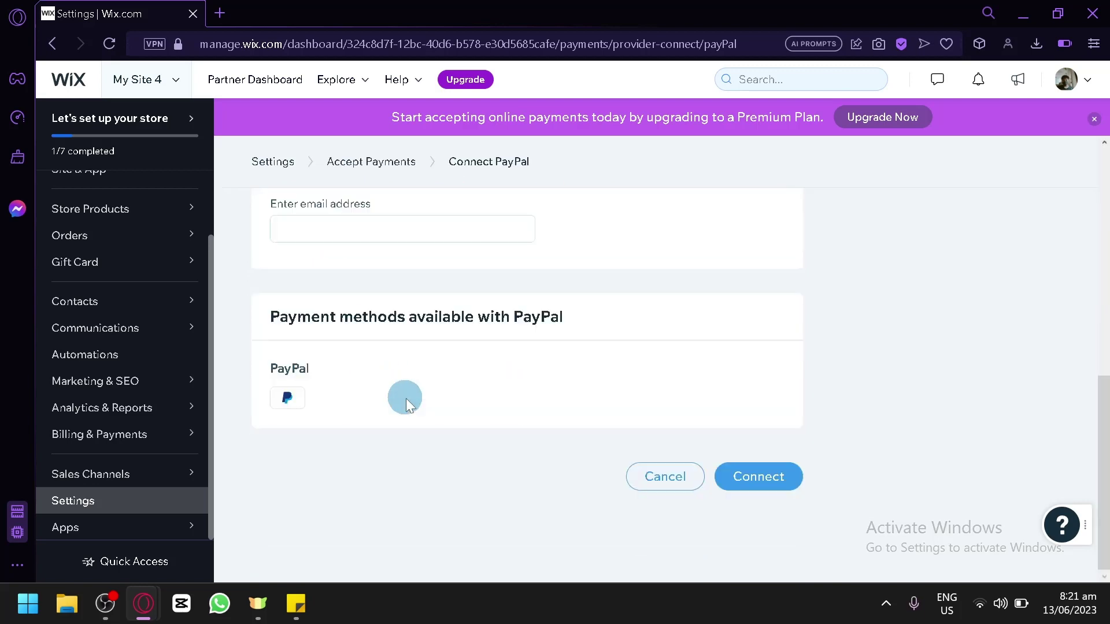
click(722, 476)
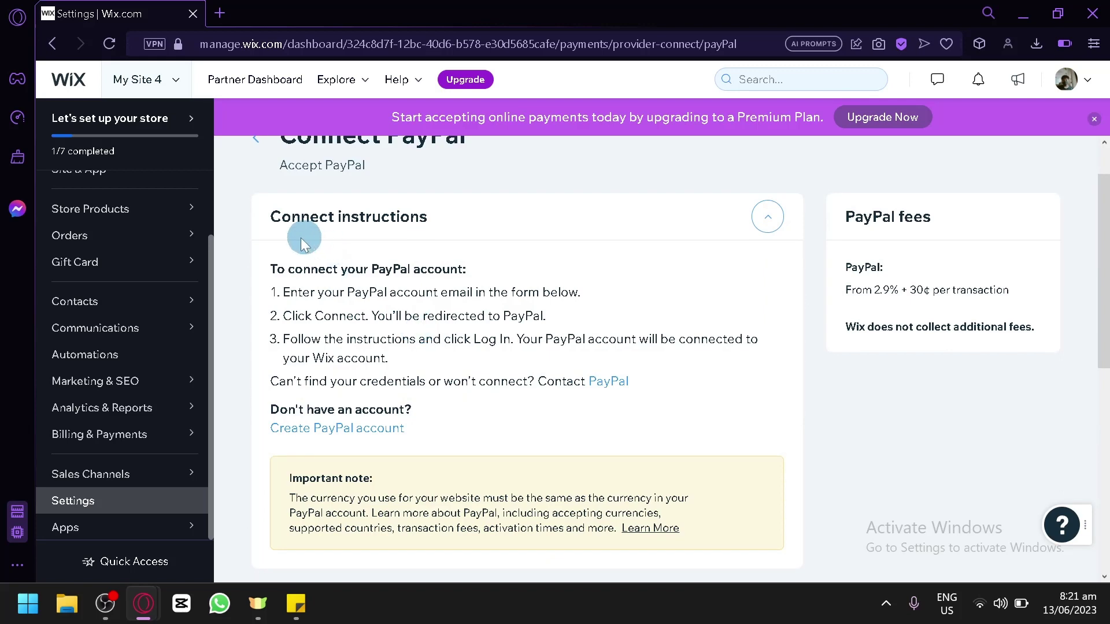
scroll(463, 283, up, 1)
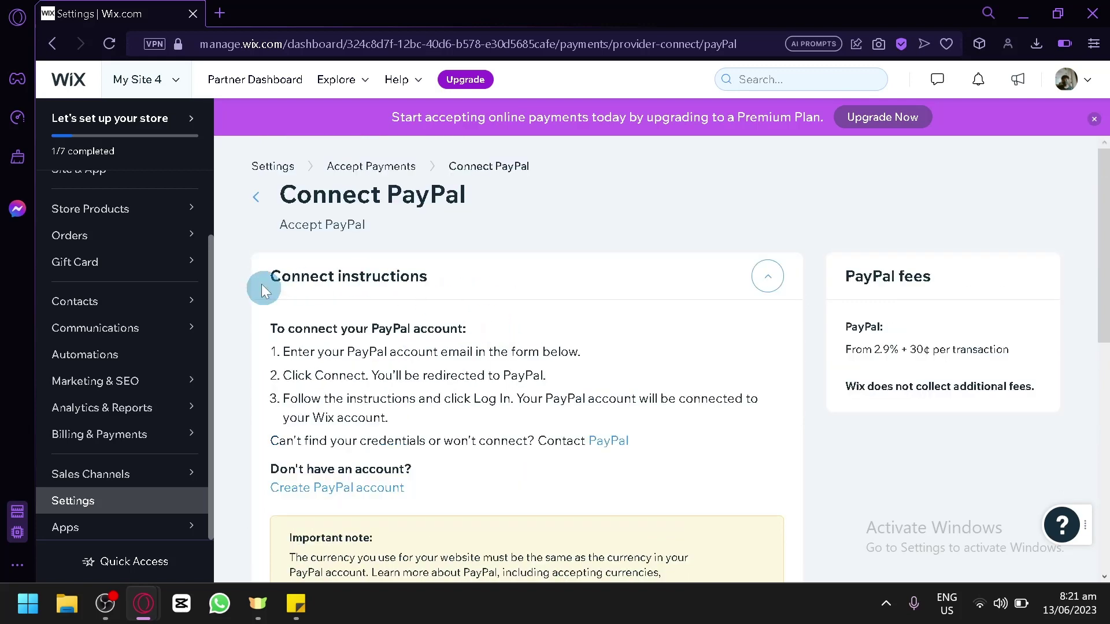
Return to Accept Payments and start connecting Accept Credit/Debit Cards with Wix
click(260, 200)
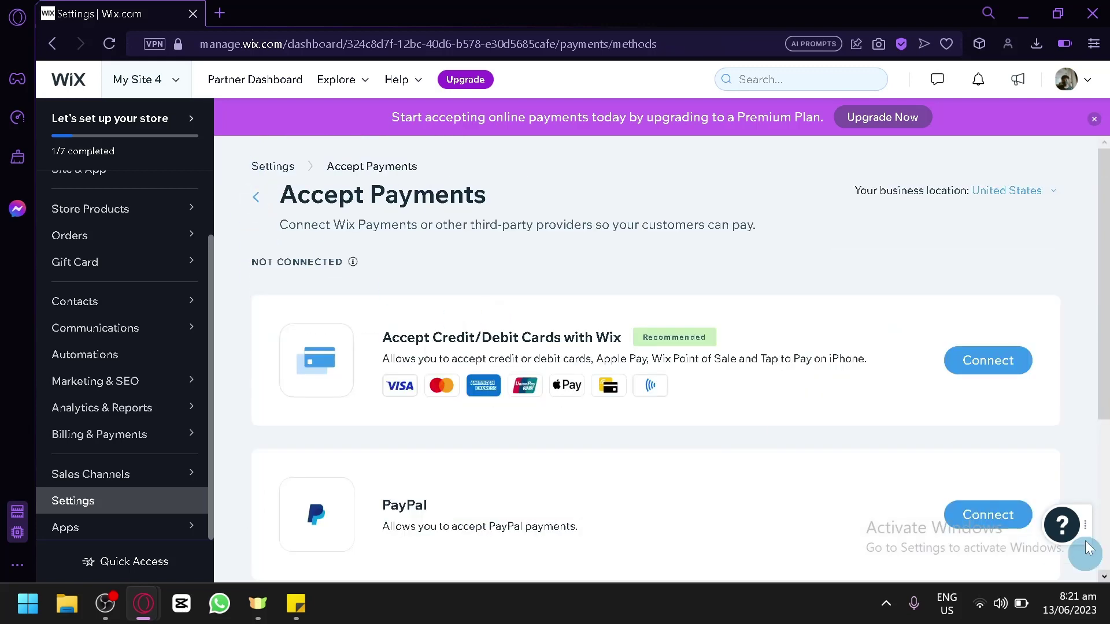
scroll(585, 343, down, 2)
click(979, 250)
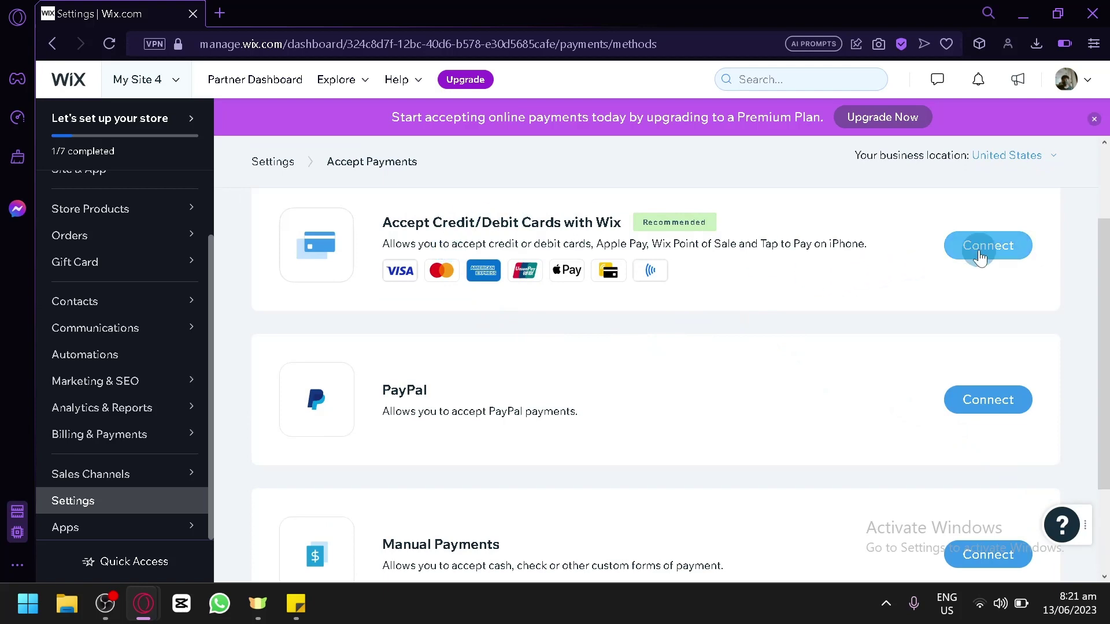
Read the list of restricted products and services and the question about selling prohibited items
scroll(628, 354, down, 2)
scroll(463, 317, down, 3)
scroll(463, 321, up, 5)
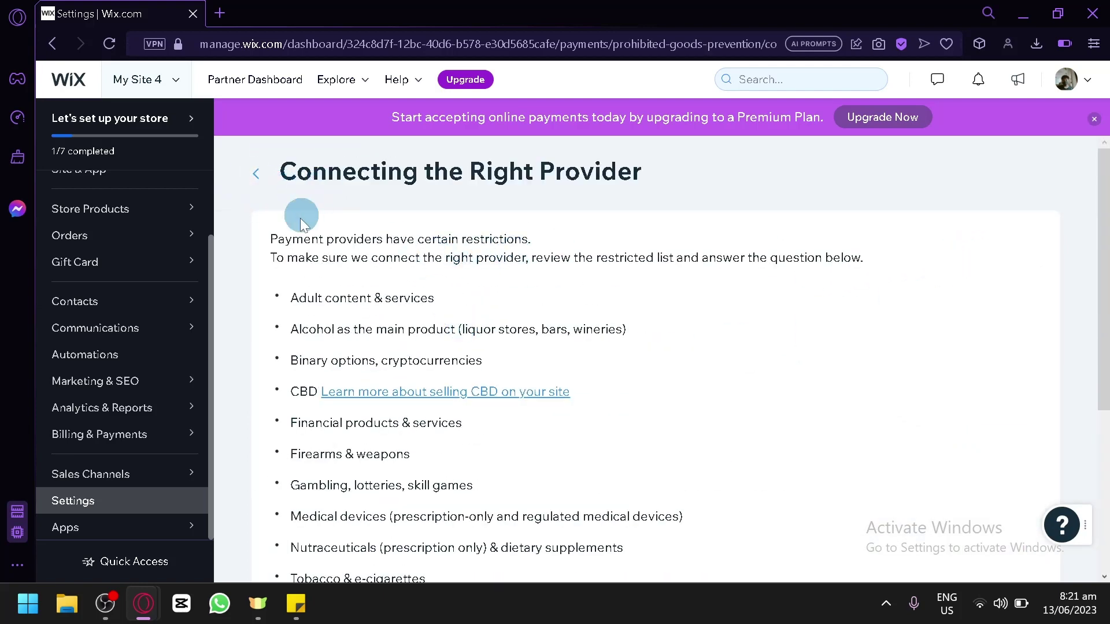
scroll(275, 282, down, 5)
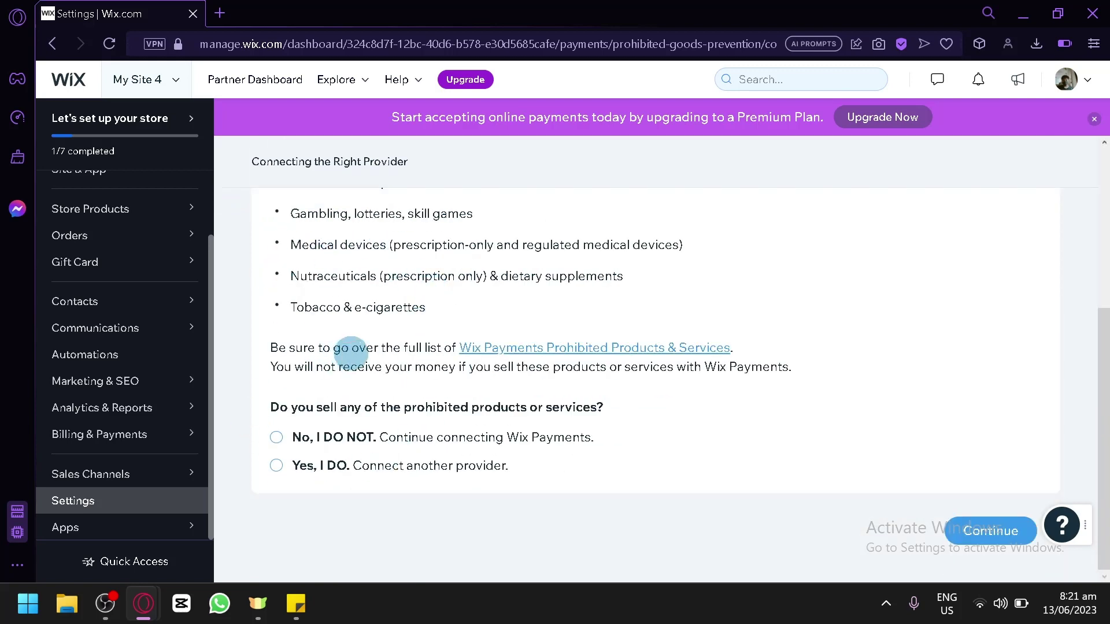
scroll(301, 297, up, 5)
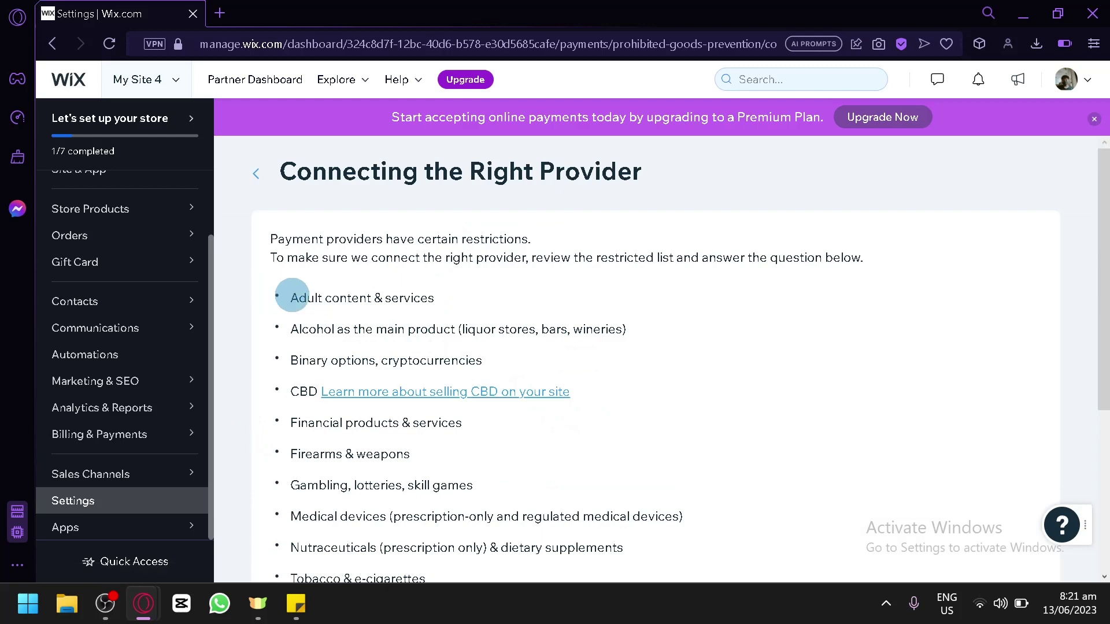
scroll(370, 298, down, 4)
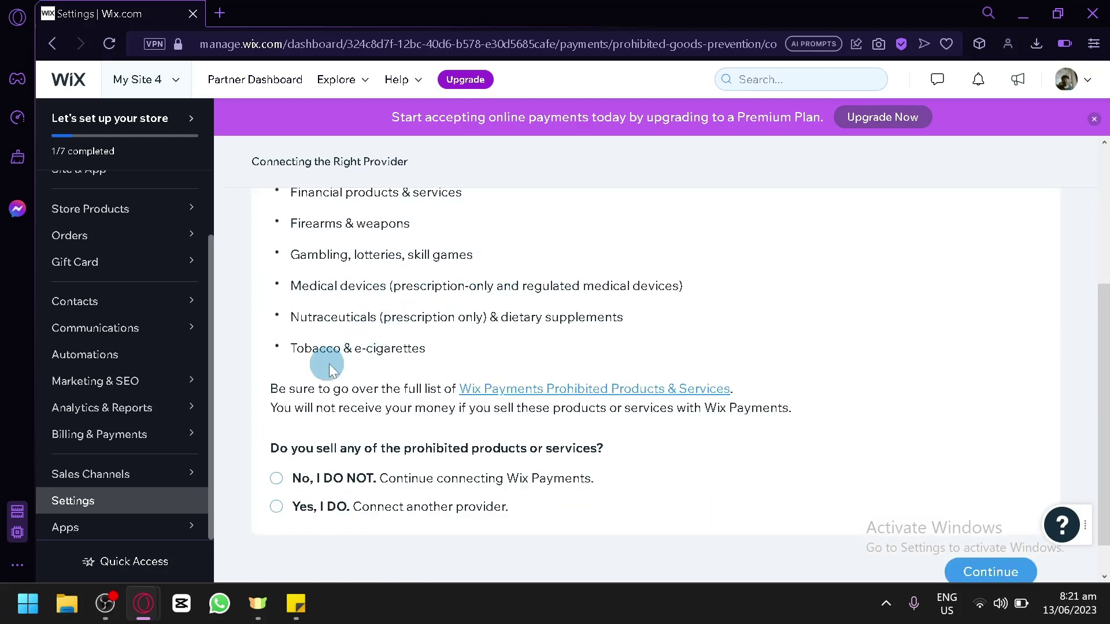
scroll(329, 369, down, 1)
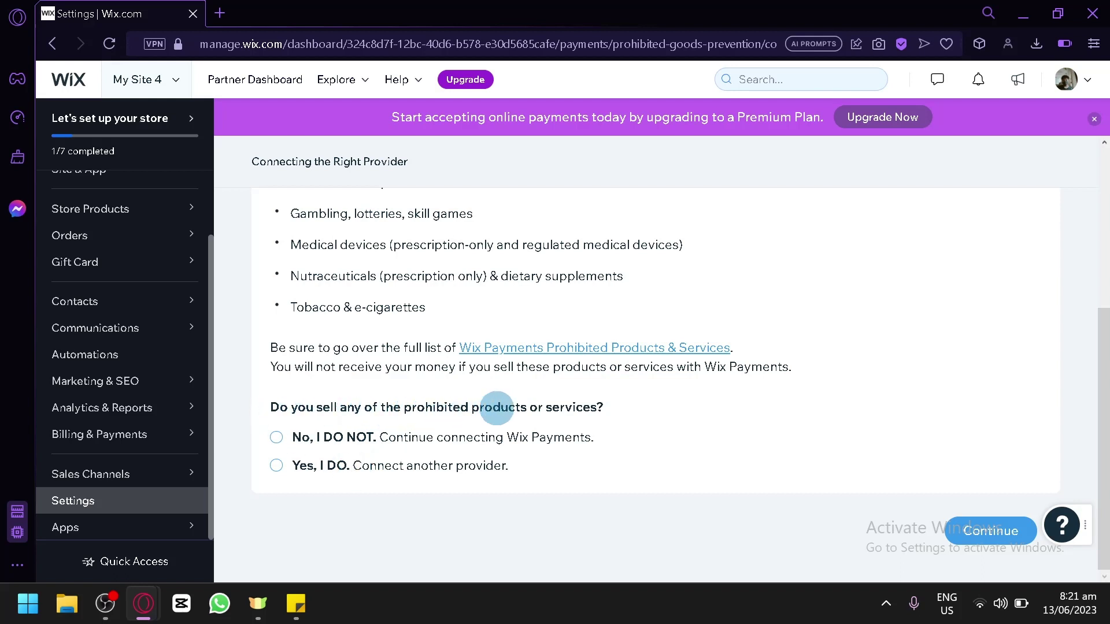
Answer "No, I DO NOT" to selling prohibited products or services and accept the terms to continue connecting Wix Payments
click(554, 440)
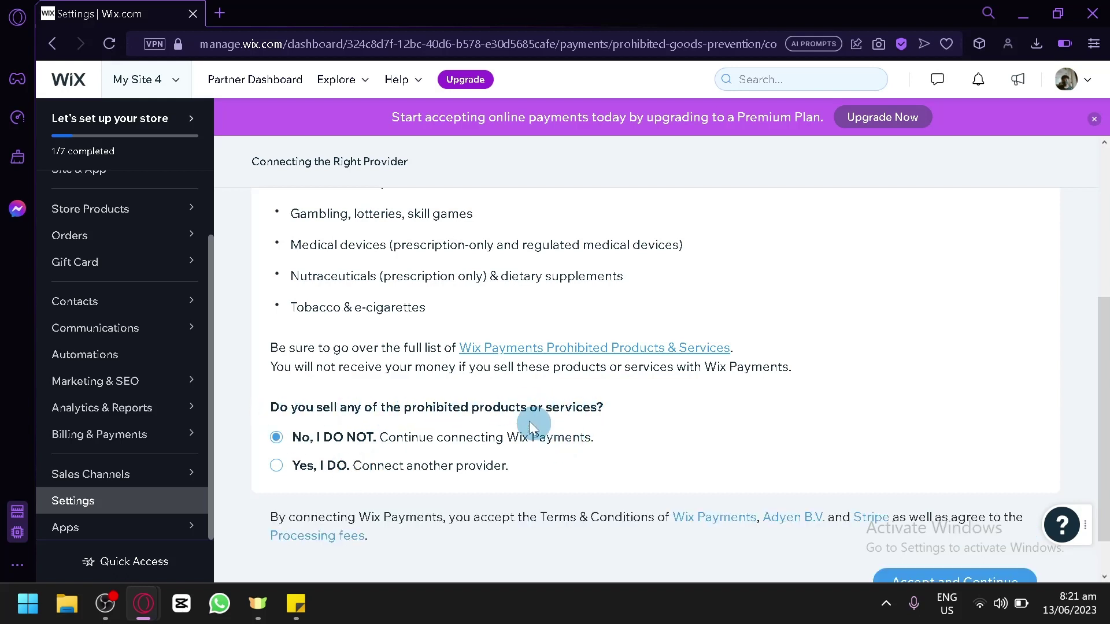
scroll(425, 431, down, 1)
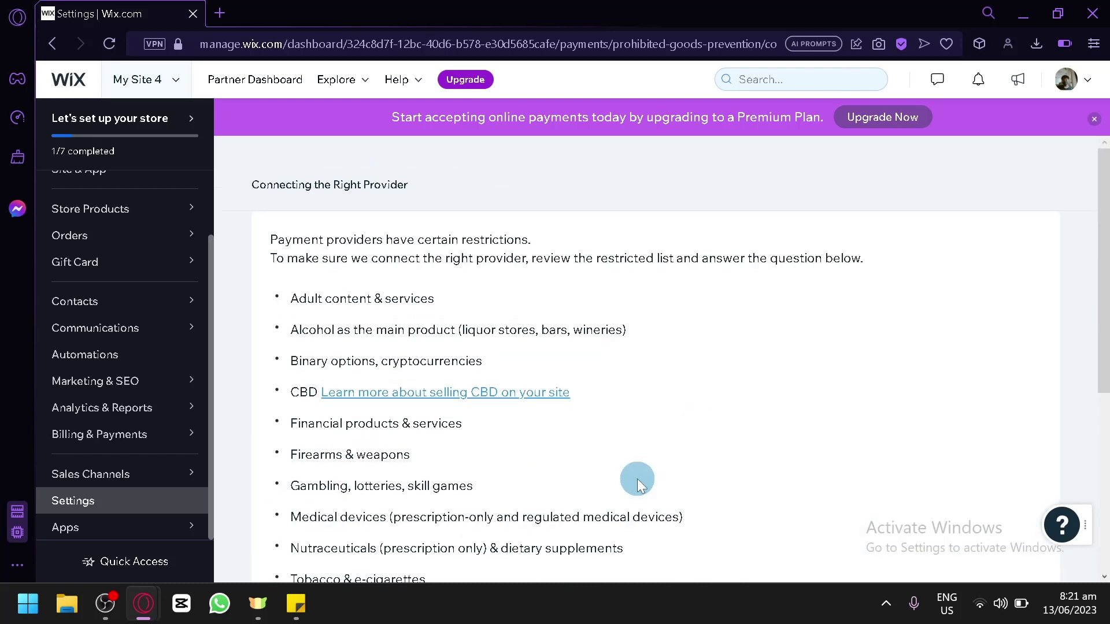
click(916, 530)
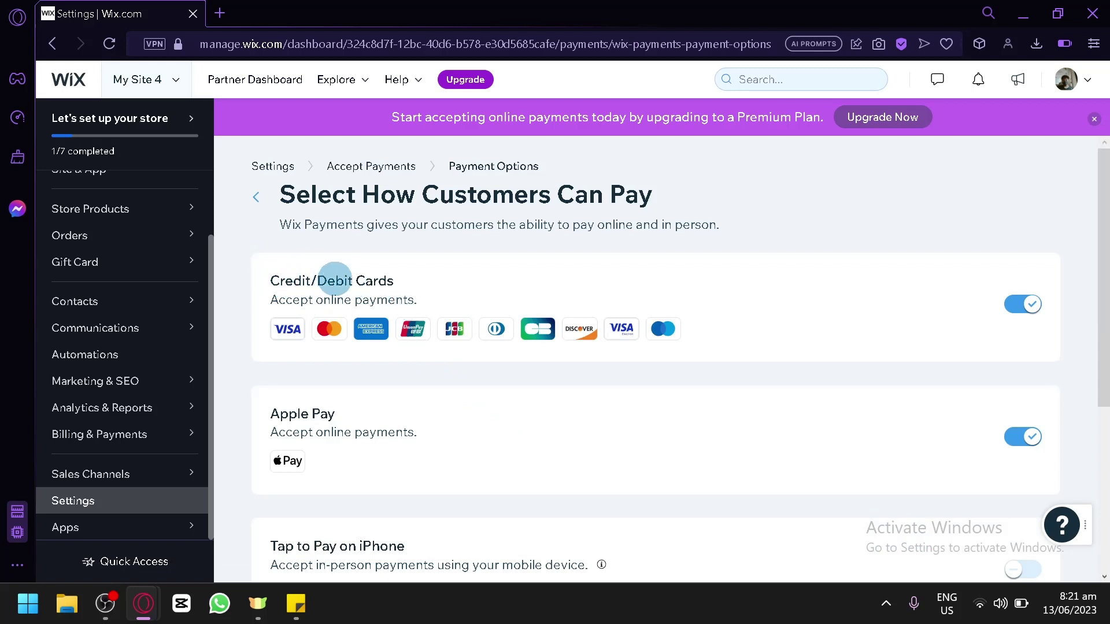
Review how customers can pay with Wix Payments, keep Credit/Debit Cards and Apple Pay enabled, and finish connecting it
scroll(417, 375, down, 2)
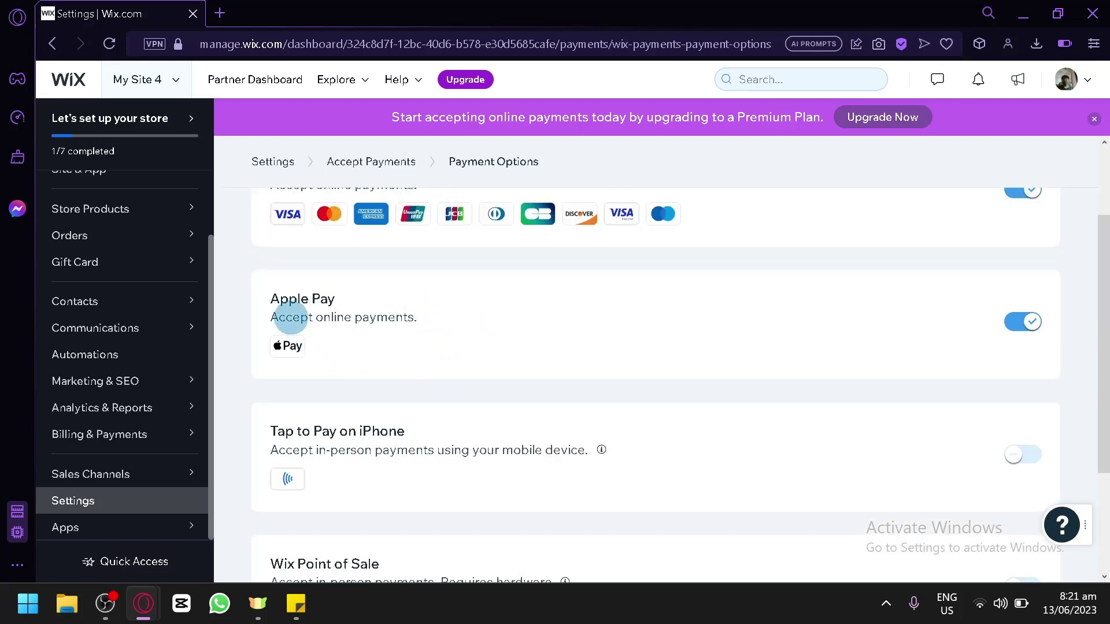
scroll(292, 317, down, 3)
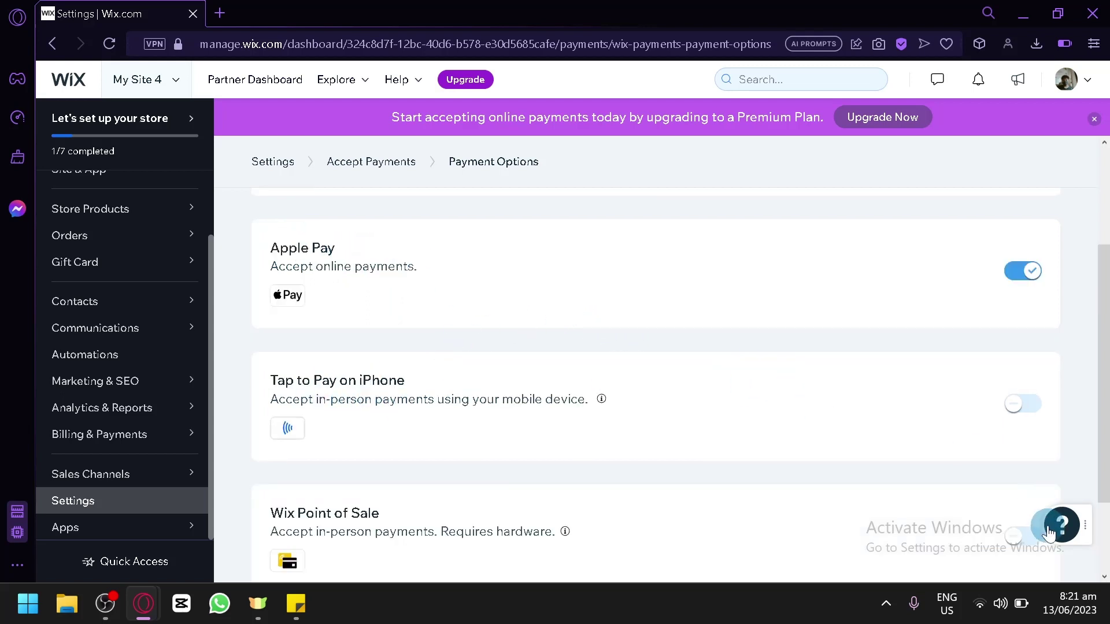
scroll(659, 399, up, 2)
scroll(456, 376, up, 3)
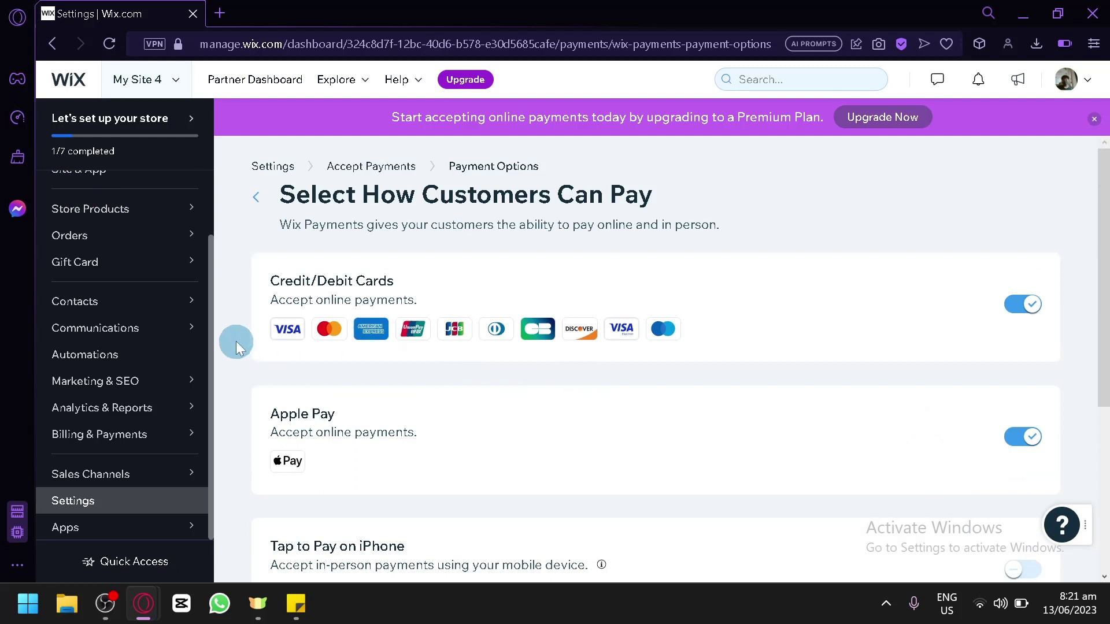
scroll(399, 364, down, 2)
scroll(399, 364, down, 3)
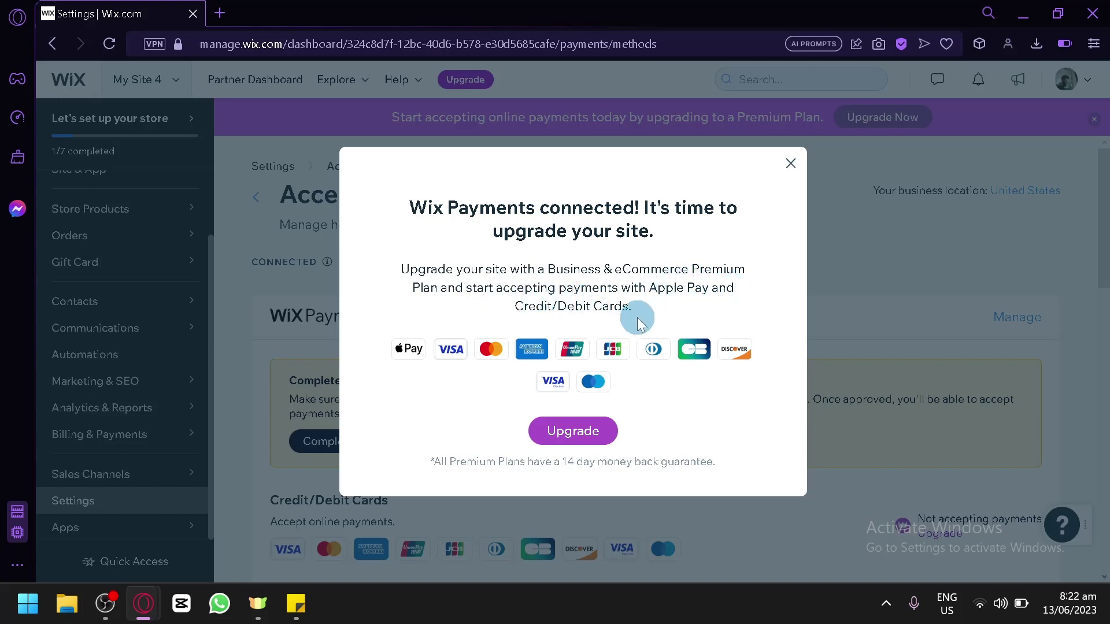
Dismiss the site upgrade offer and the store setup checklist covering the Accept Payments page
click(790, 163)
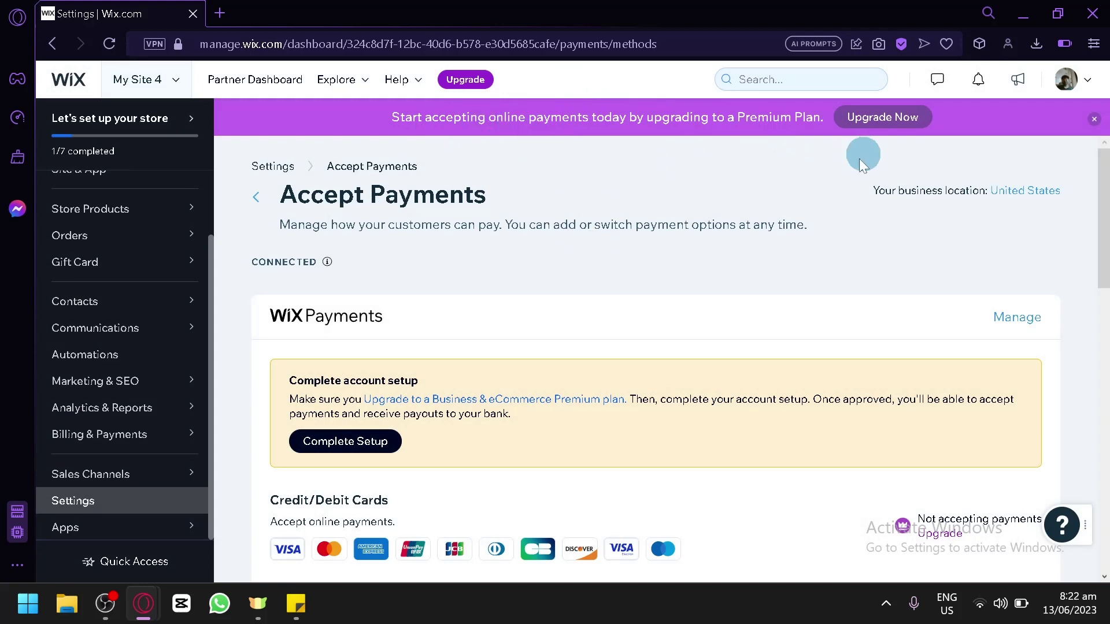
scroll(852, 179, down, 5)
scroll(825, 179, up, 5)
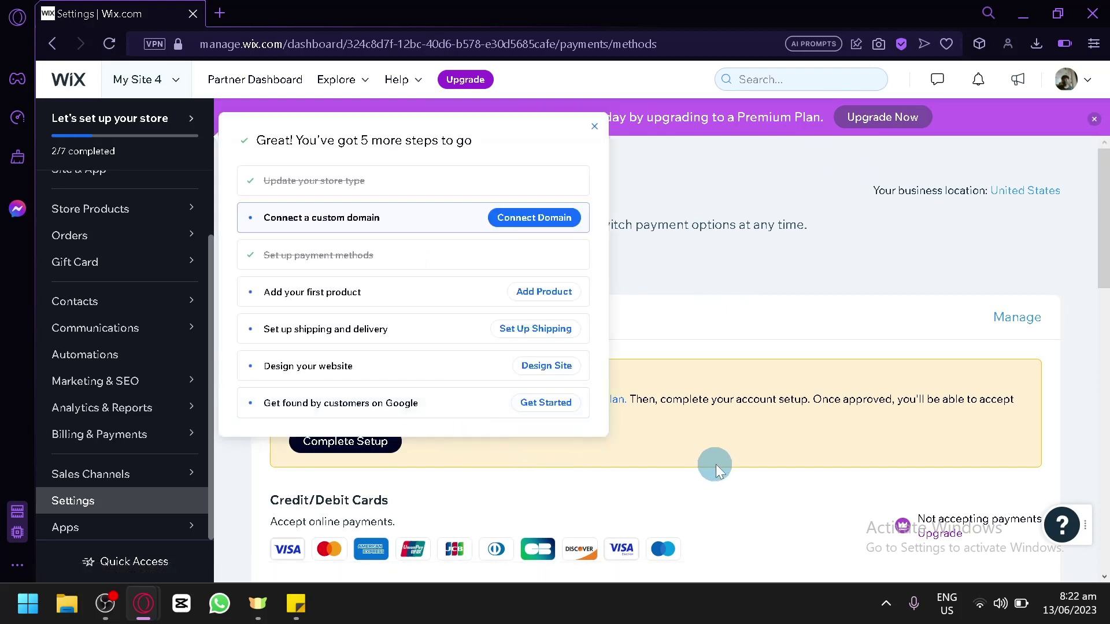
scroll(716, 463, down, 4)
scroll(701, 277, up, 2)
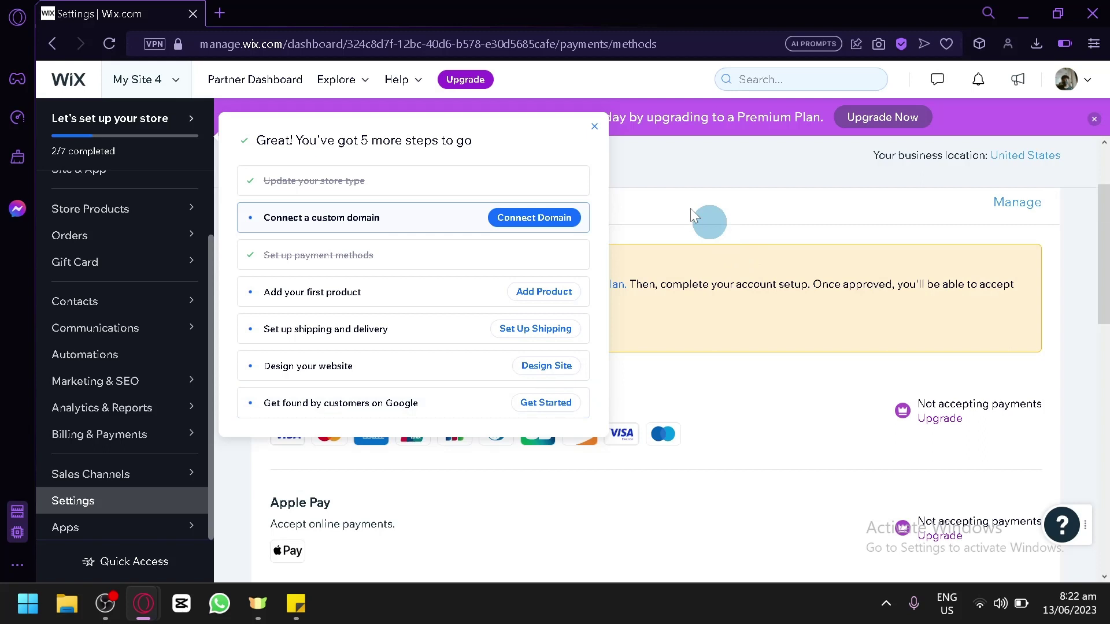
click(588, 121)
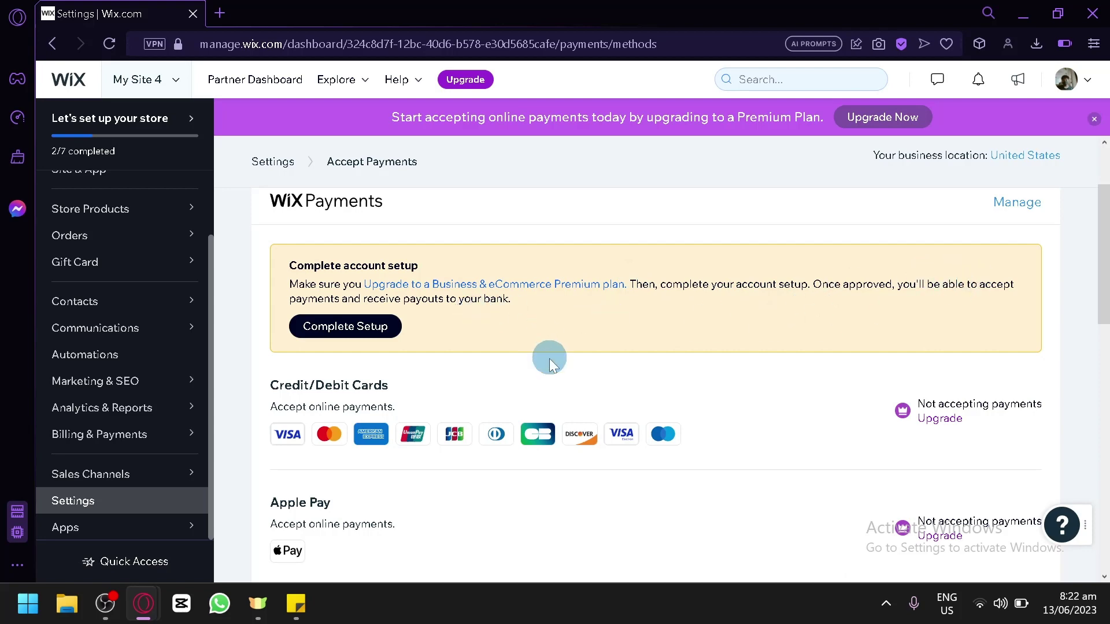
Examine the Accept Payments page, comparing the connected Wix Payments options with the unconnected PayPal and Manual Payments
scroll(550, 366, down, 5)
scroll(549, 365, down, 5)
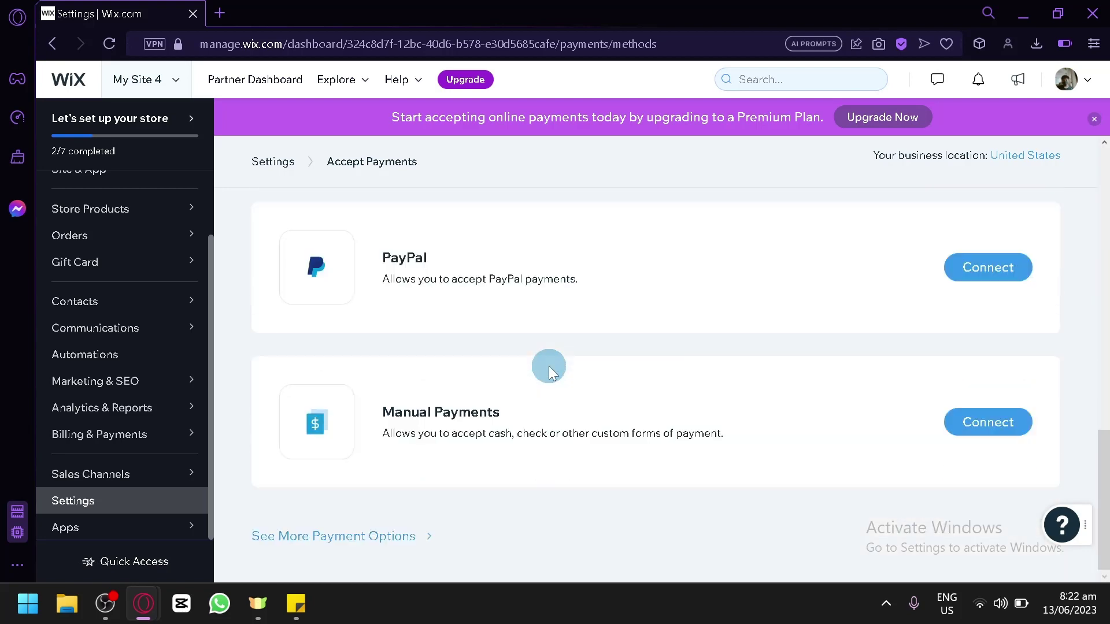
scroll(549, 366, up, 10)
scroll(453, 357, down, 5)
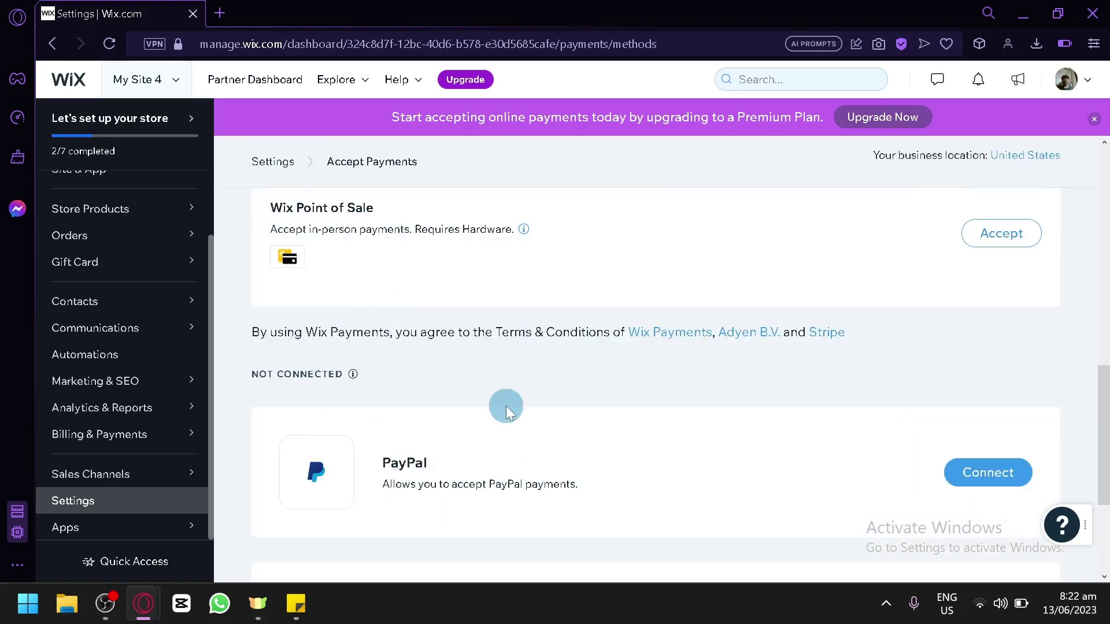
scroll(581, 423, up, 10)
scroll(297, 300, up, 2)
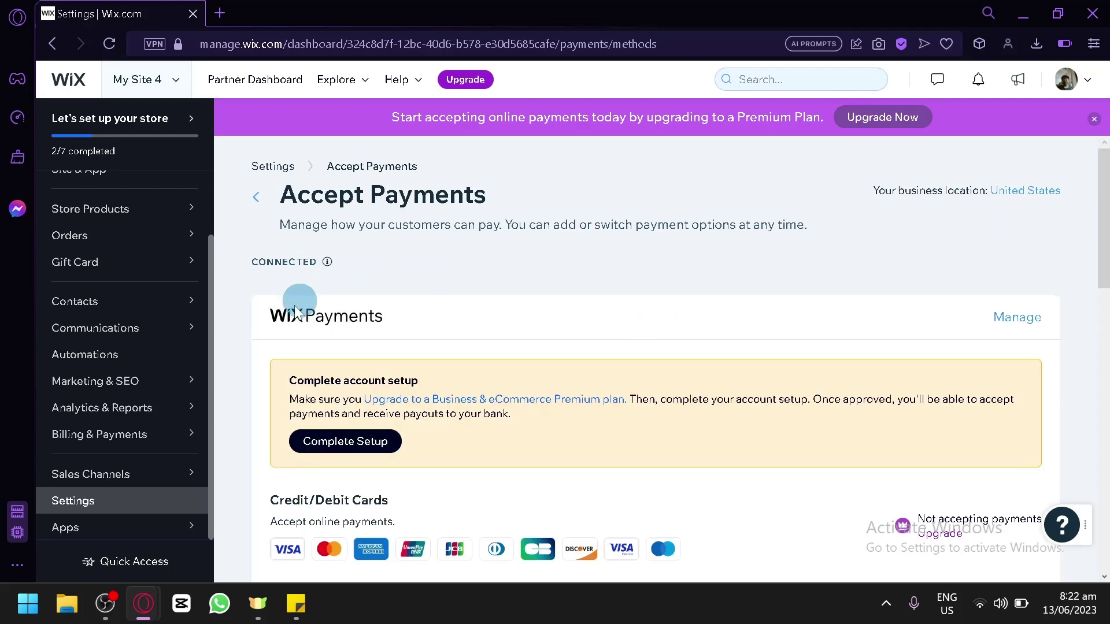
scroll(282, 376, down, 2)
scroll(412, 408, down, 10)
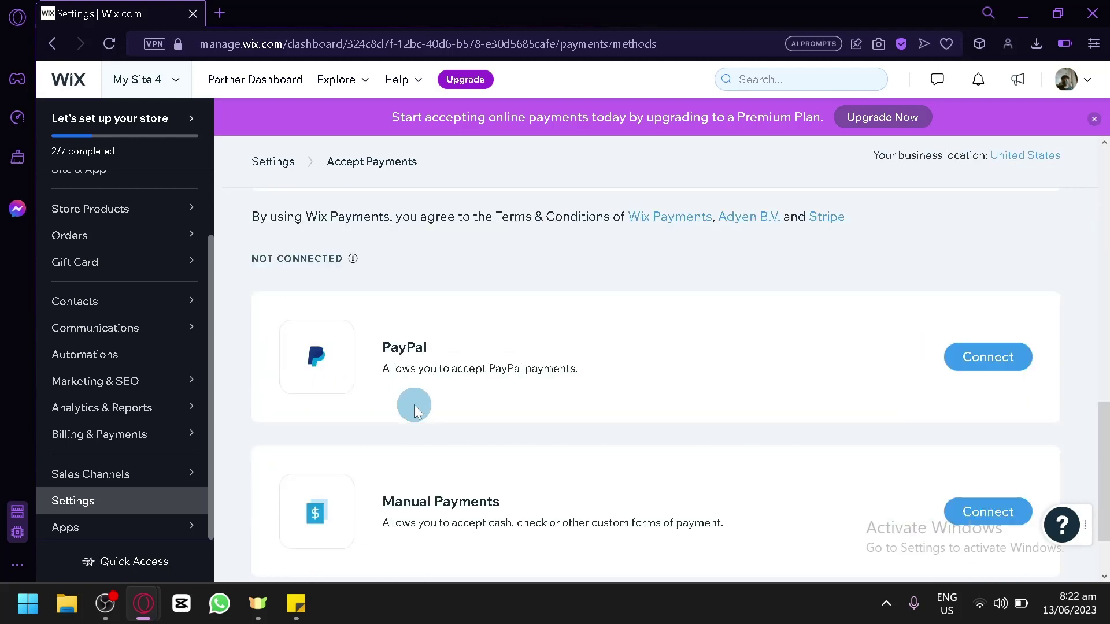
scroll(713, 356, down, 2)
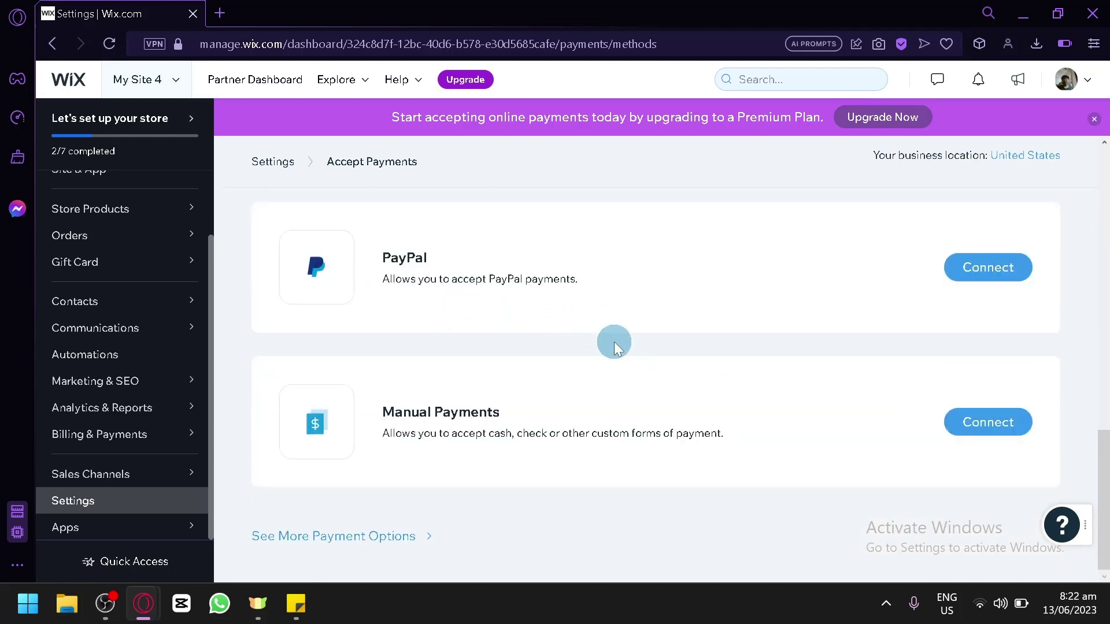
scroll(614, 346, up, 12)
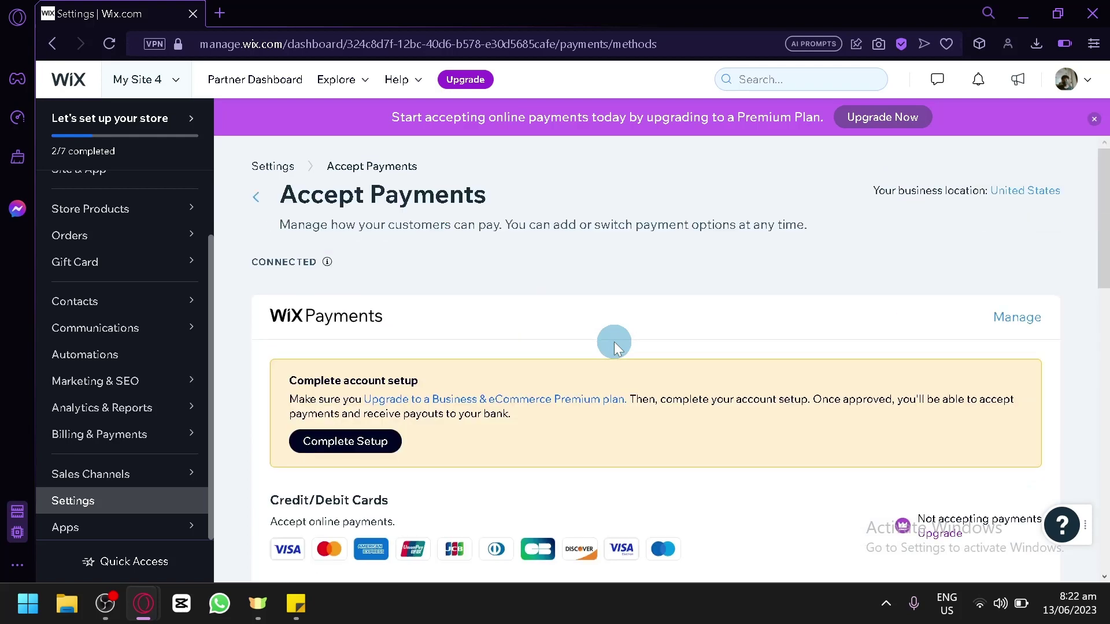